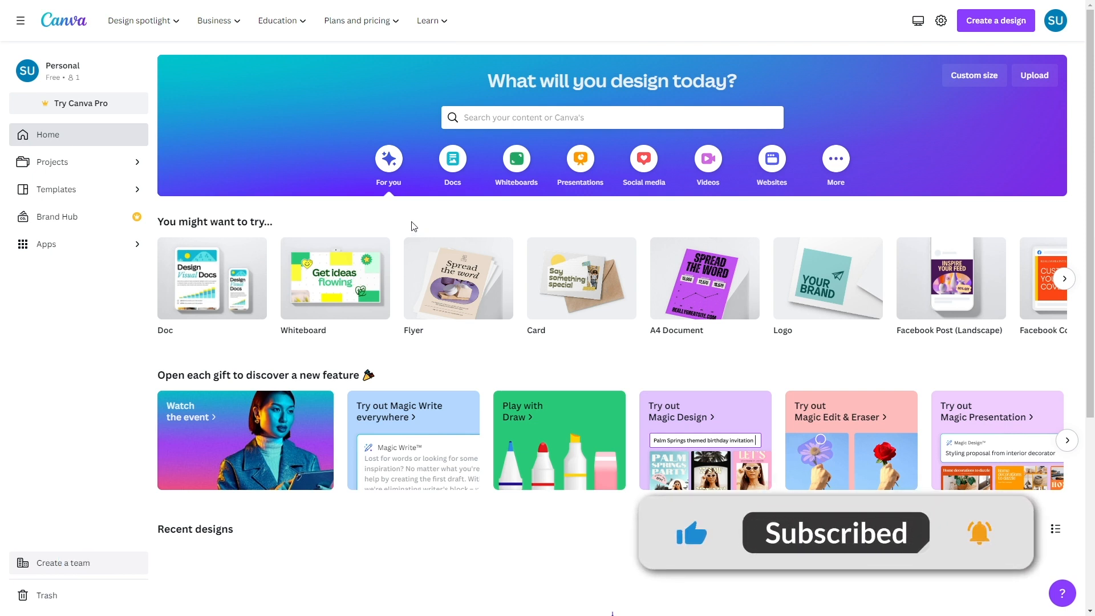
# Step: Search the template library for "birthday cards" and open the Birthday Cards category
pyautogui.click(60, 189)
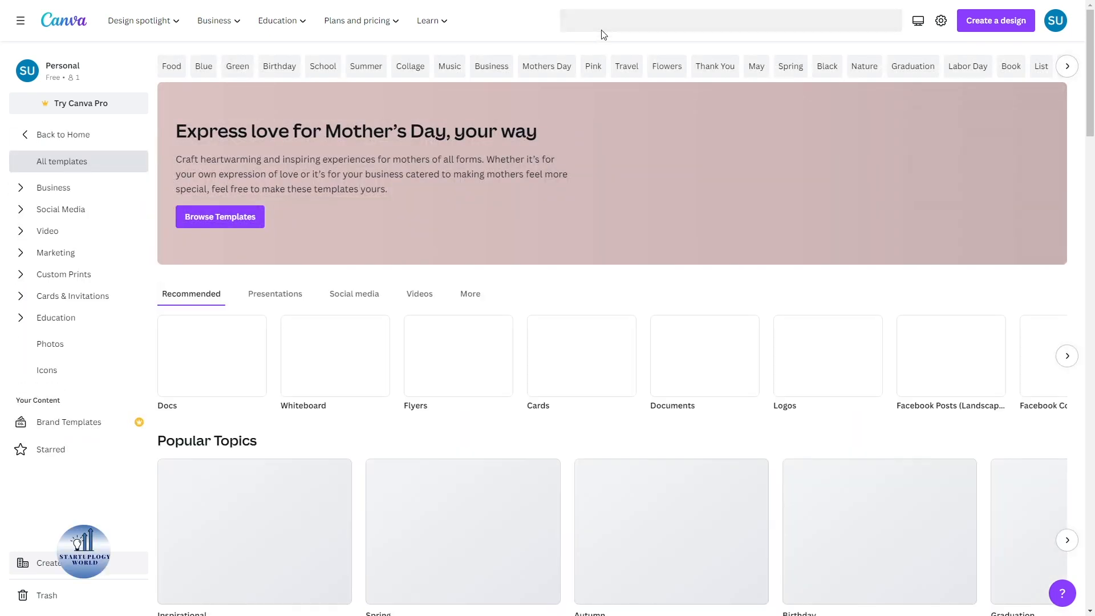
pyautogui.click(604, 28)
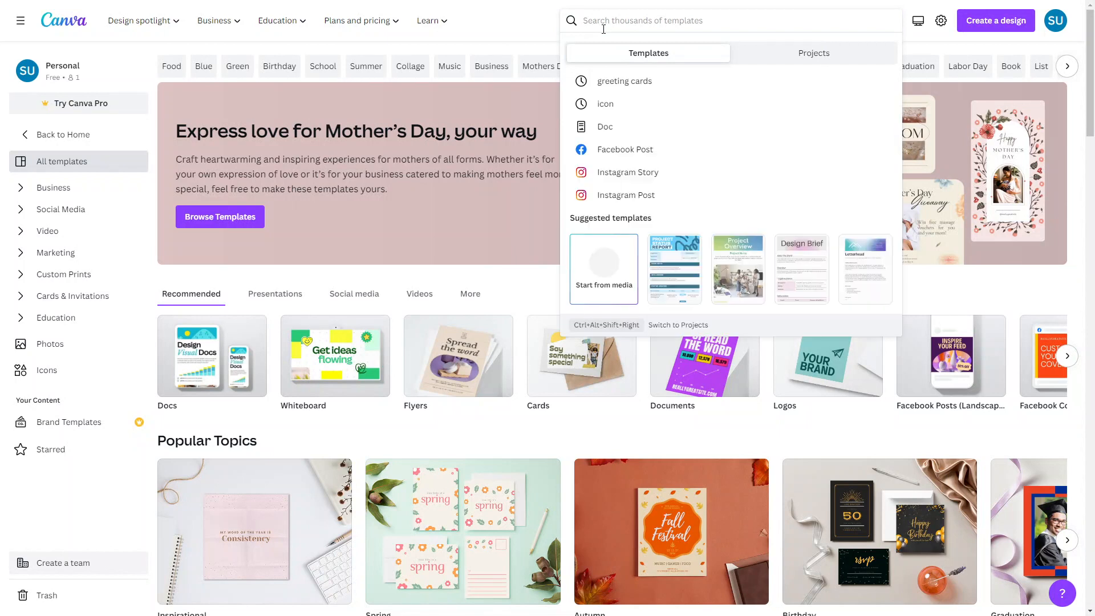
pyautogui.write('bi')
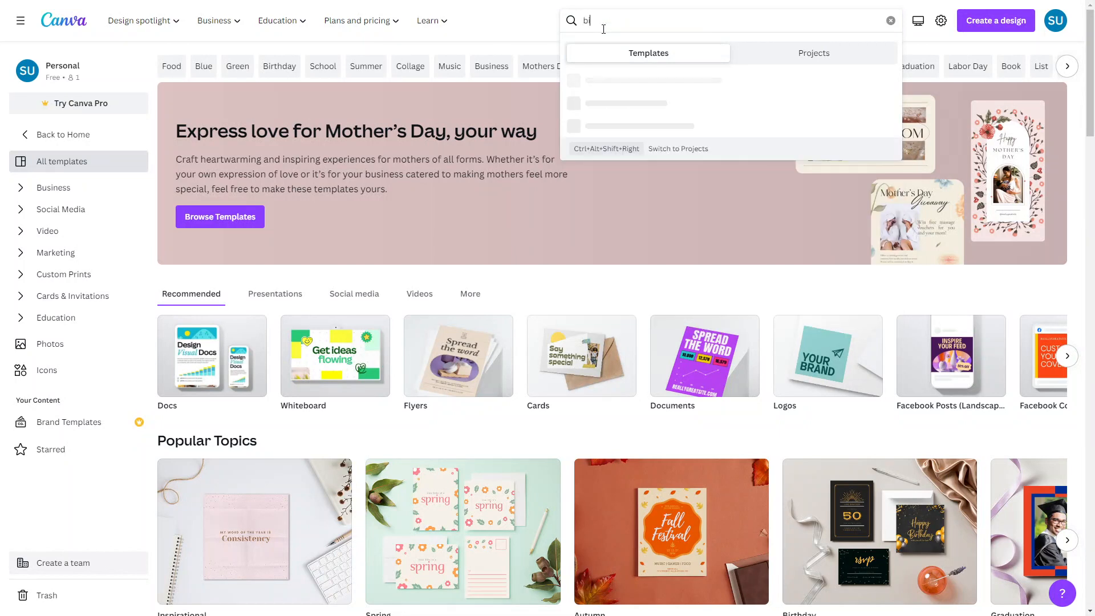
pyautogui.write('rt')
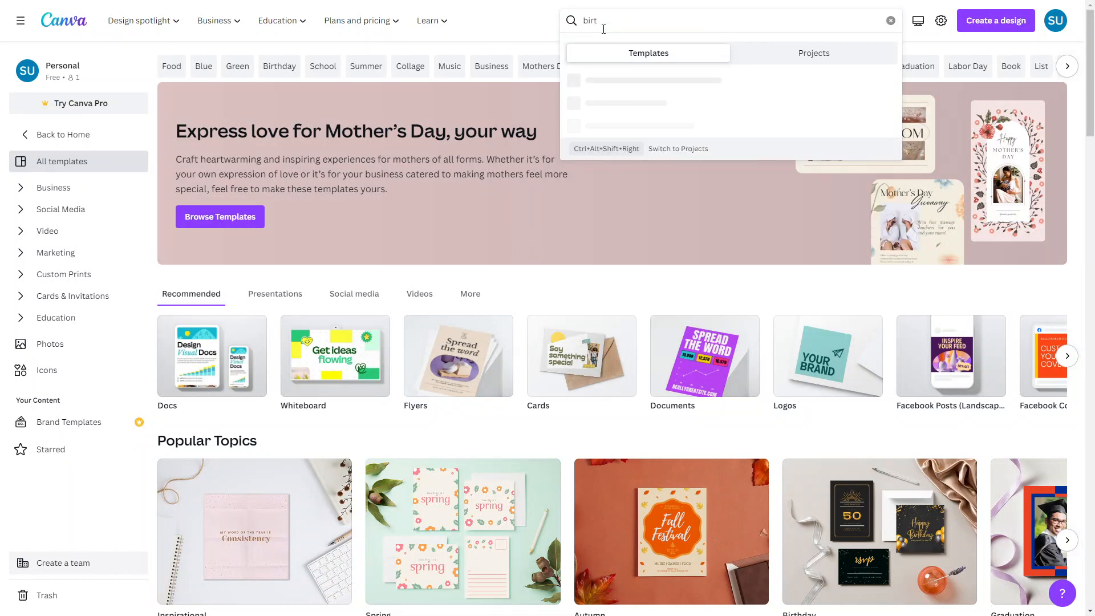
pyautogui.write('hday cards')
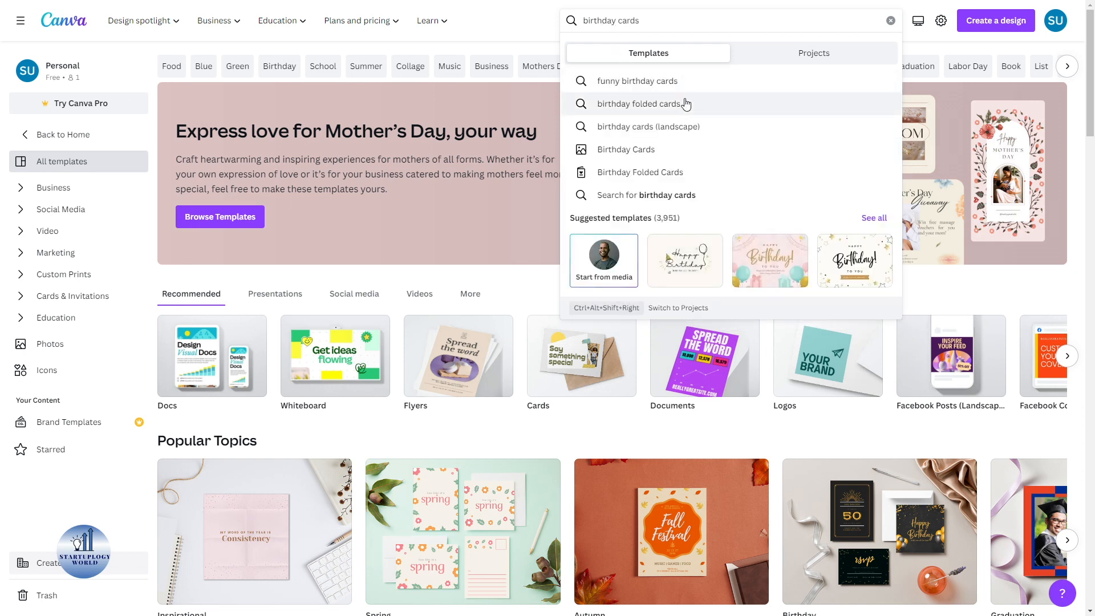
pyautogui.click(666, 151)
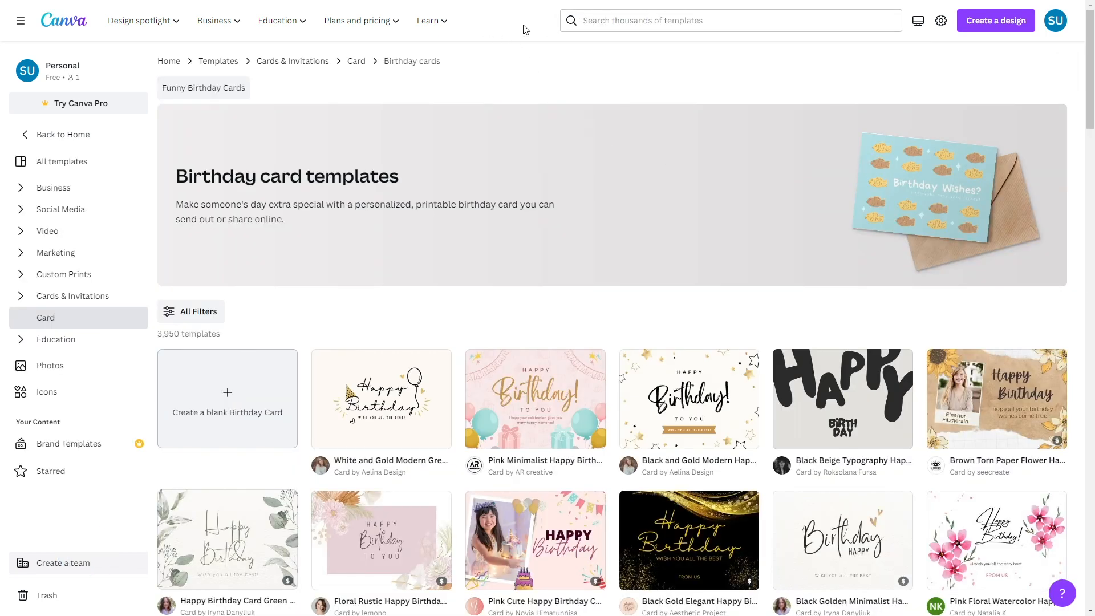
# Step: Look through the birthday card templates and create a blank Birthday Card
pyautogui.scroll(-5, 457, 397)
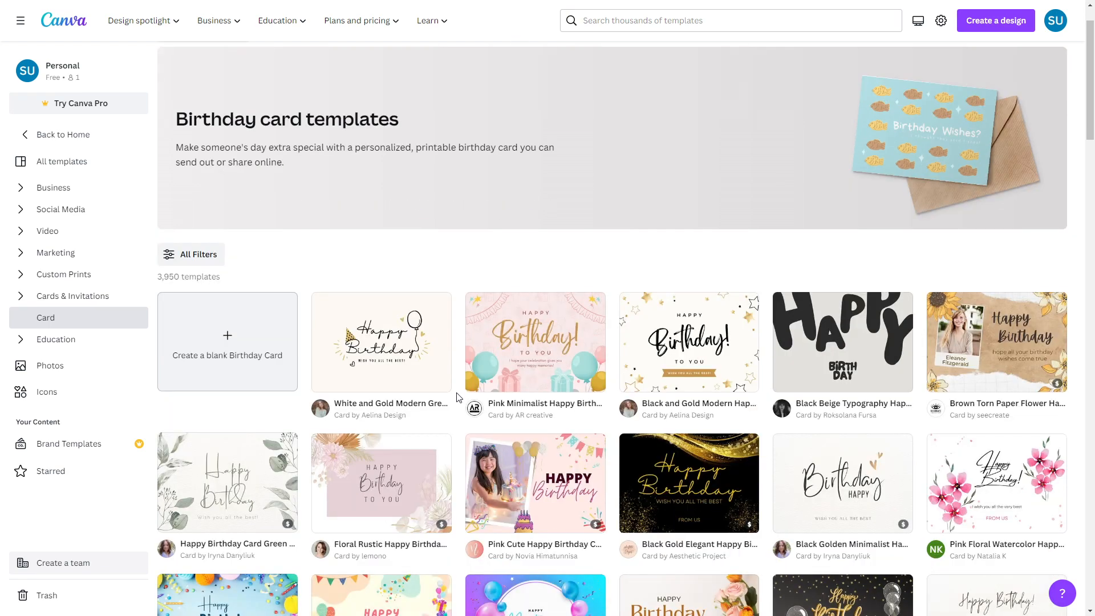
pyautogui.scroll(-1, 457, 398)
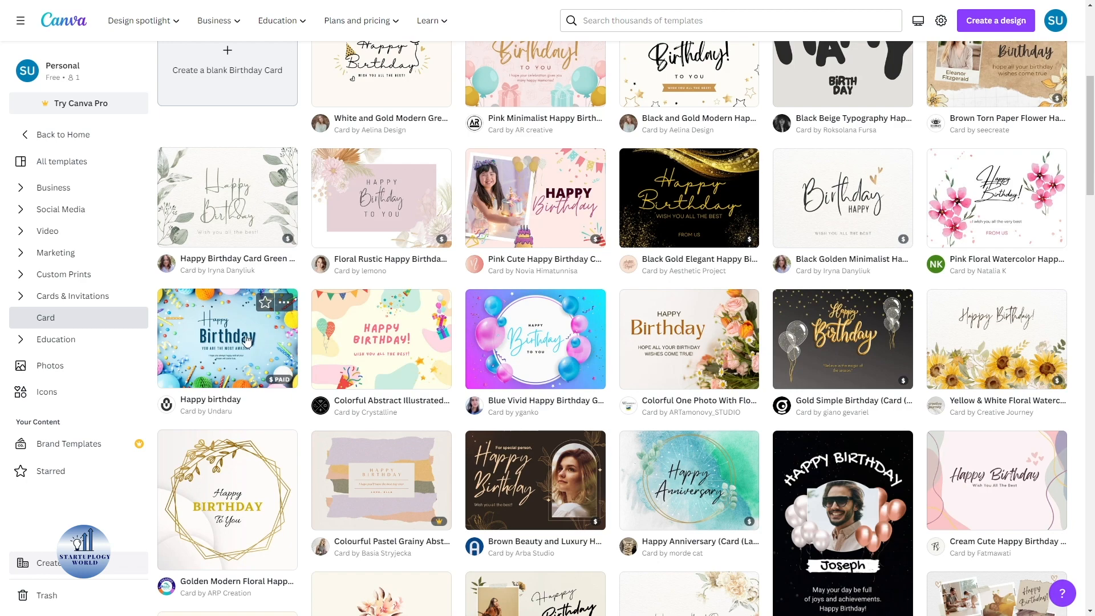
pyautogui.moveTo(1090, 178); pyautogui.dragTo(1091, 105)
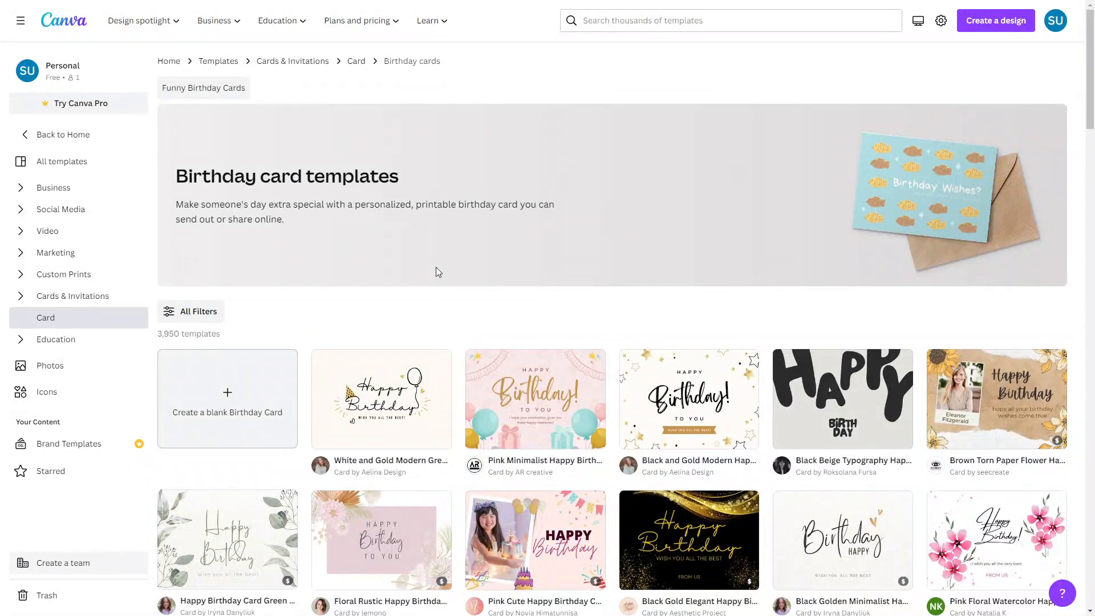
pyautogui.click(228, 406)
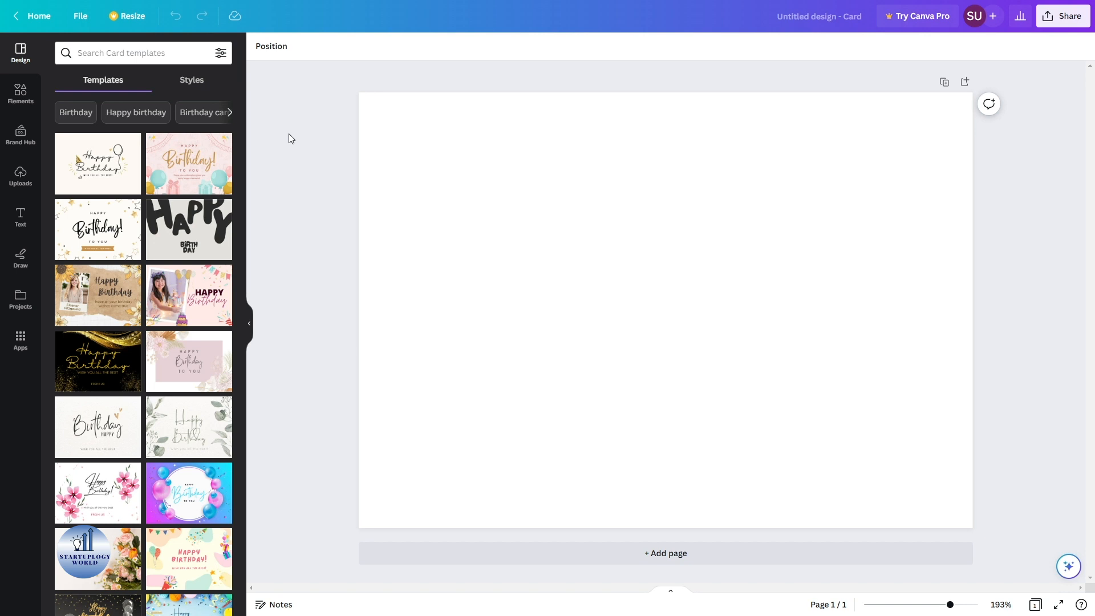
# Step: Search the design elements for "birthday" and limit the results to photos
pyautogui.click(22, 98)
pyautogui.click(100, 57)
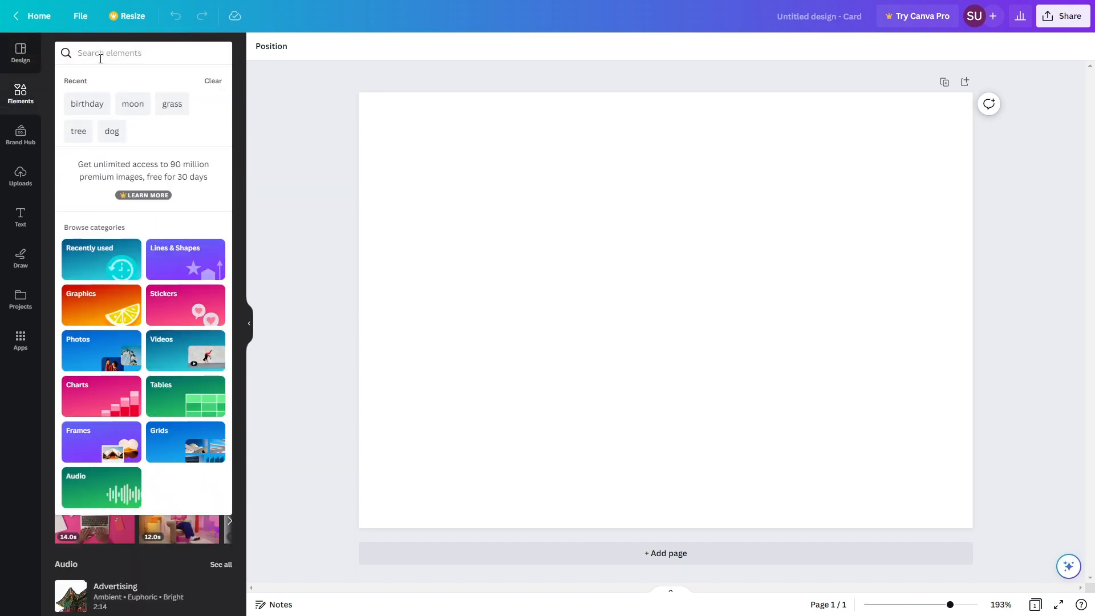
pyautogui.write('b')
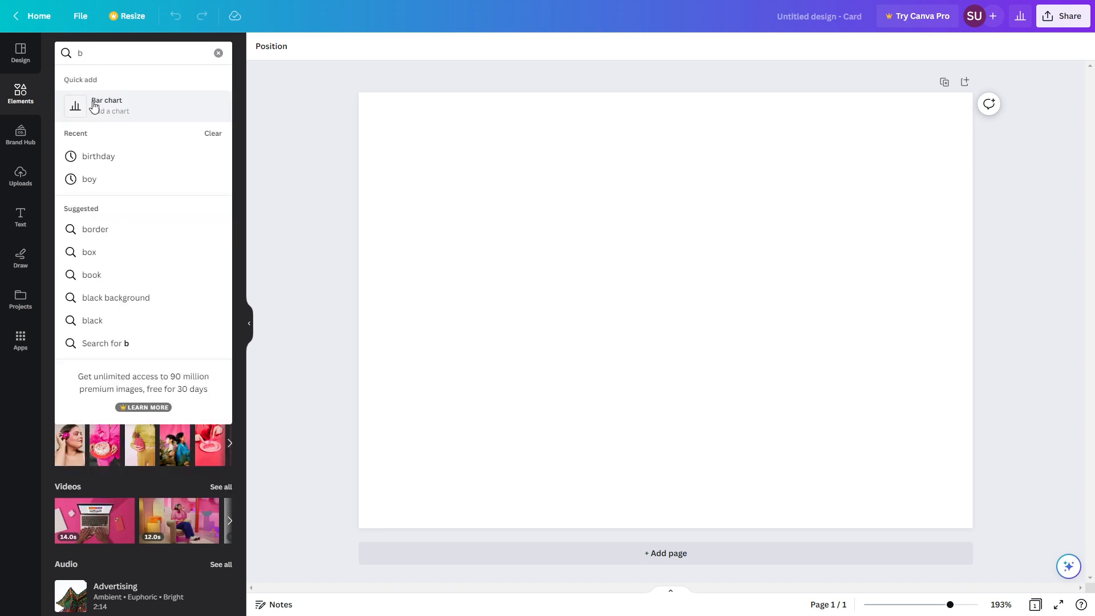
pyautogui.write('ir')
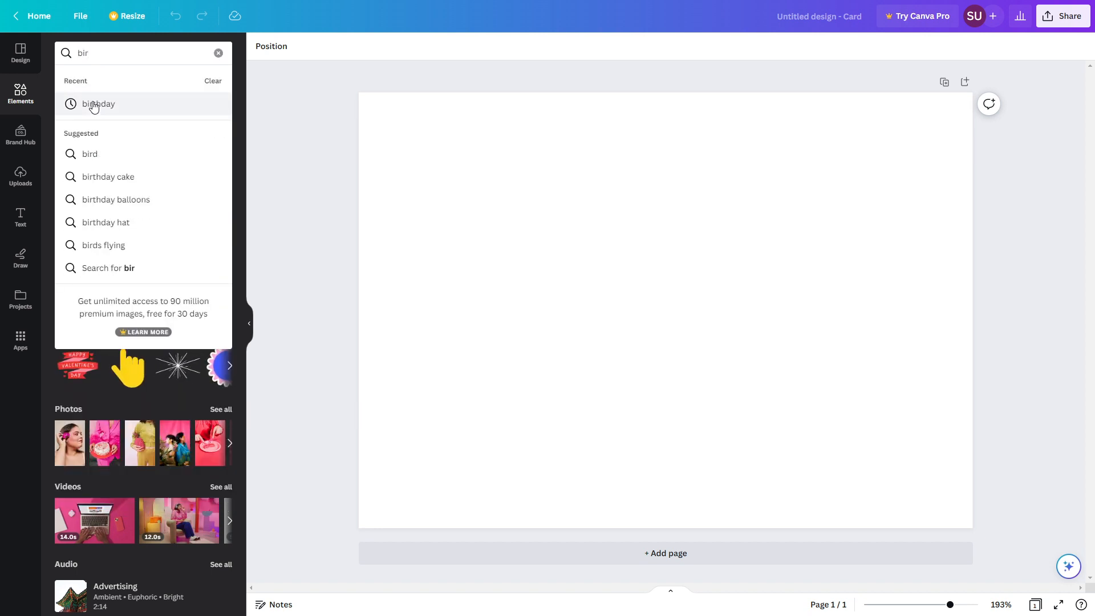
pyautogui.click(94, 106)
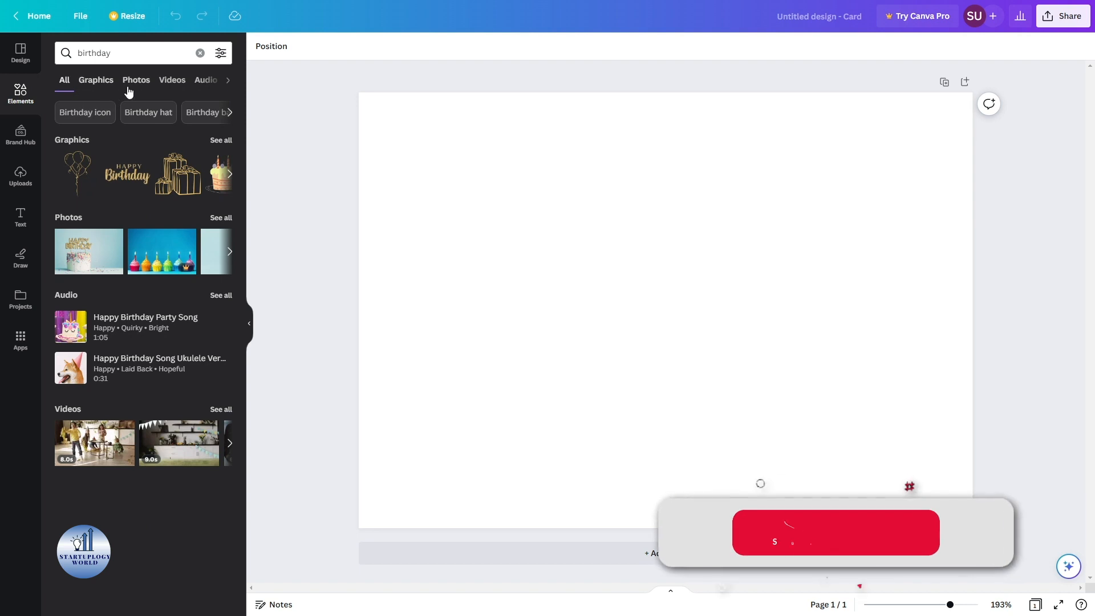
pyautogui.click(137, 84)
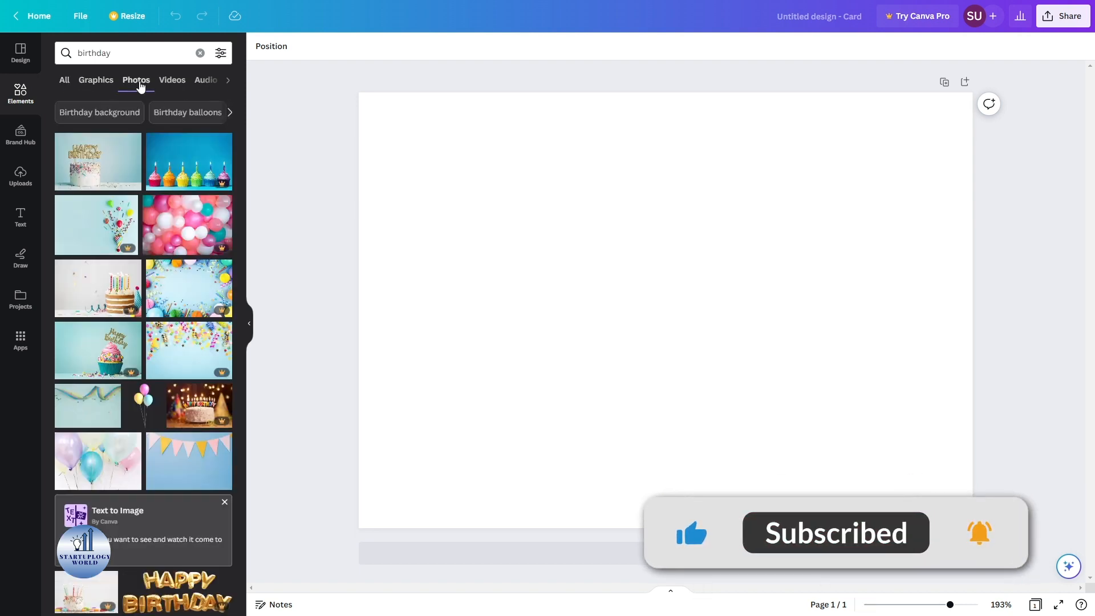
# Step: Set the pink photo with scattered metallic stars as the card's full-page background
pyautogui.moveTo(241, 156); pyautogui.dragTo(242, 318)
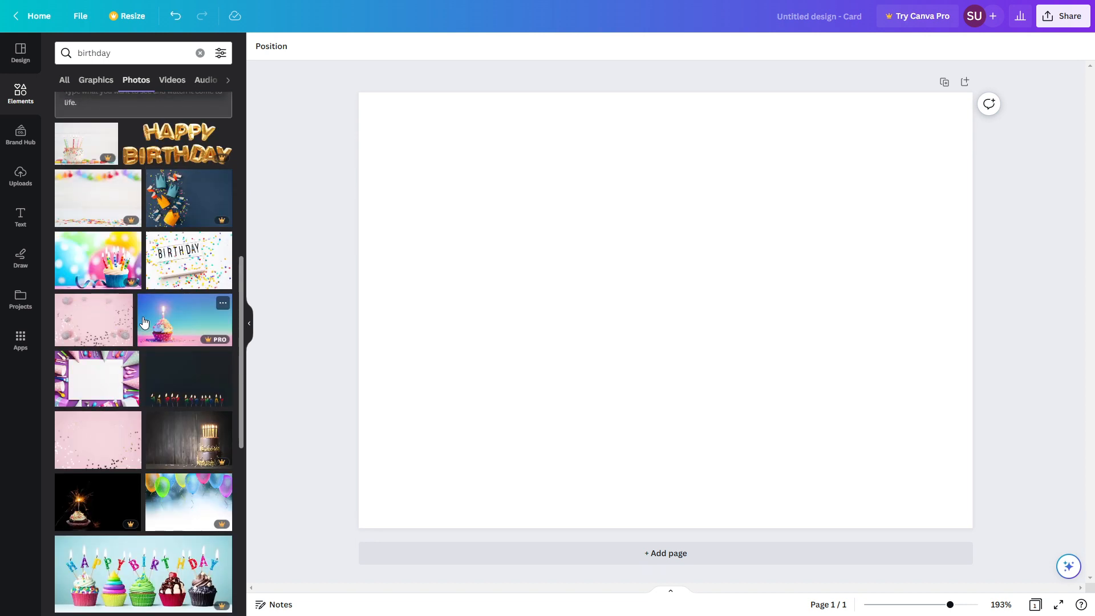
pyautogui.scroll(-1, 126, 418)
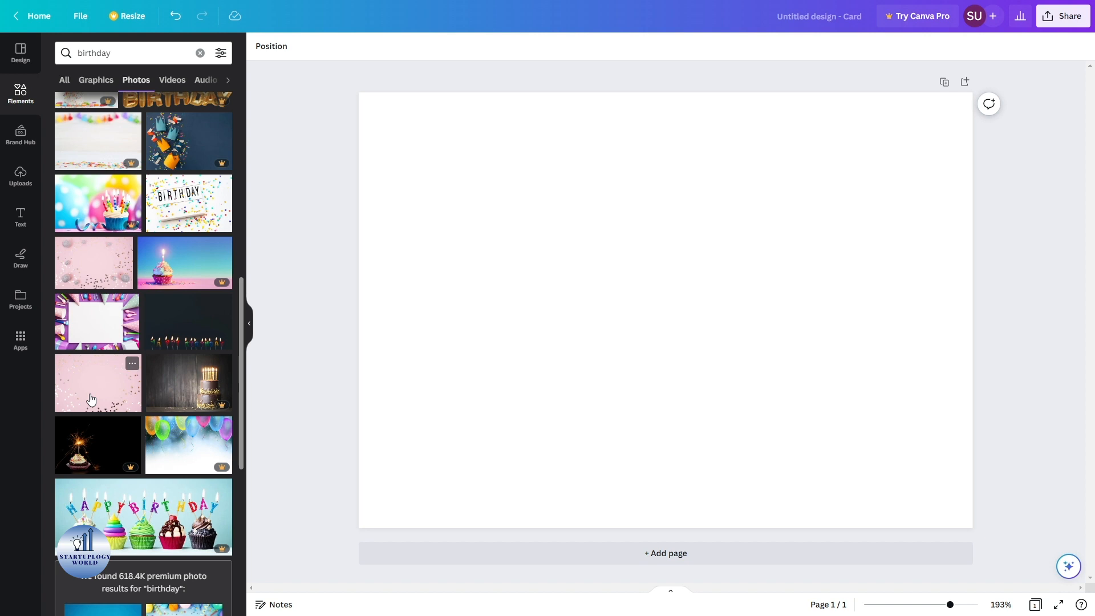
pyautogui.moveTo(85, 390); pyautogui.dragTo(386, 156)
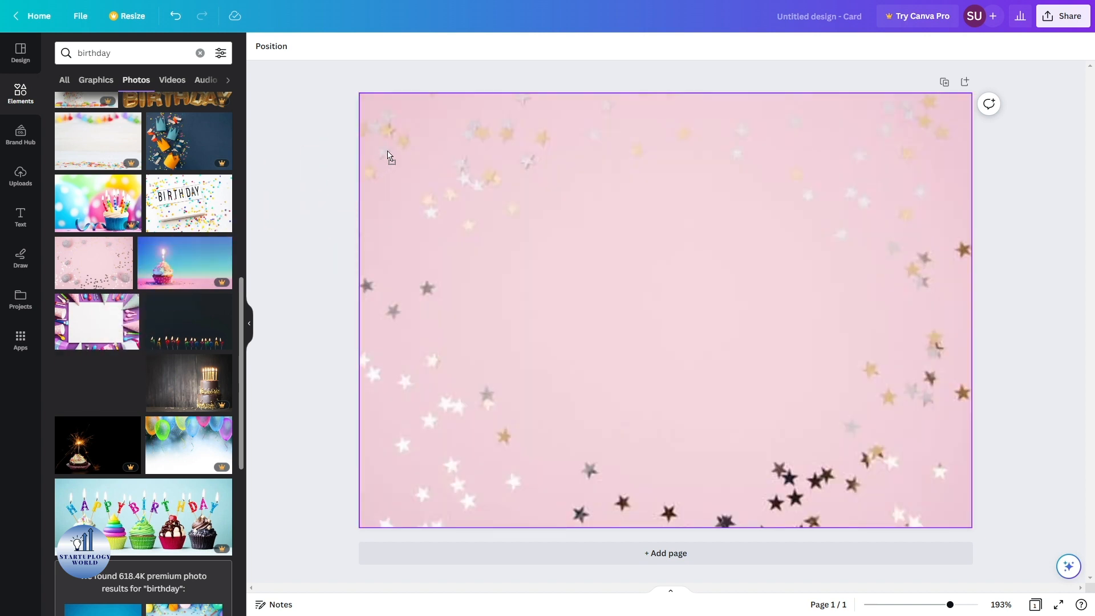
# Step: Scale the pink background photo down in the crop so more of its star border shows on the page
pyautogui.doubleClick(599, 194)
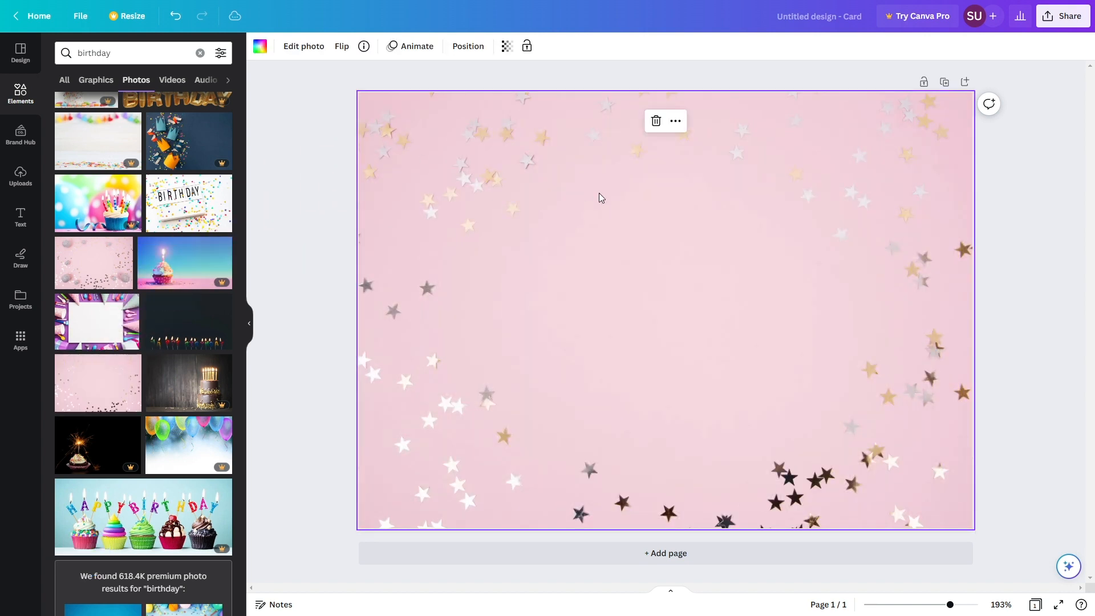
pyautogui.moveTo(1014, 75); pyautogui.dragTo(994, 91)
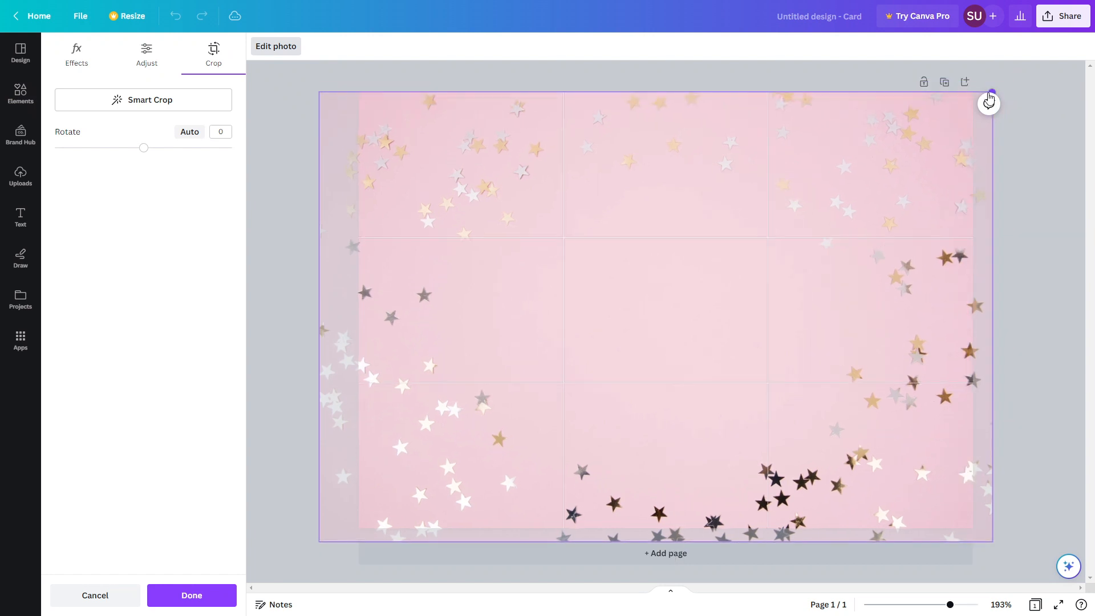
pyautogui.moveTo(987, 545); pyautogui.dragTo(976, 526)
pyautogui.click(1044, 284)
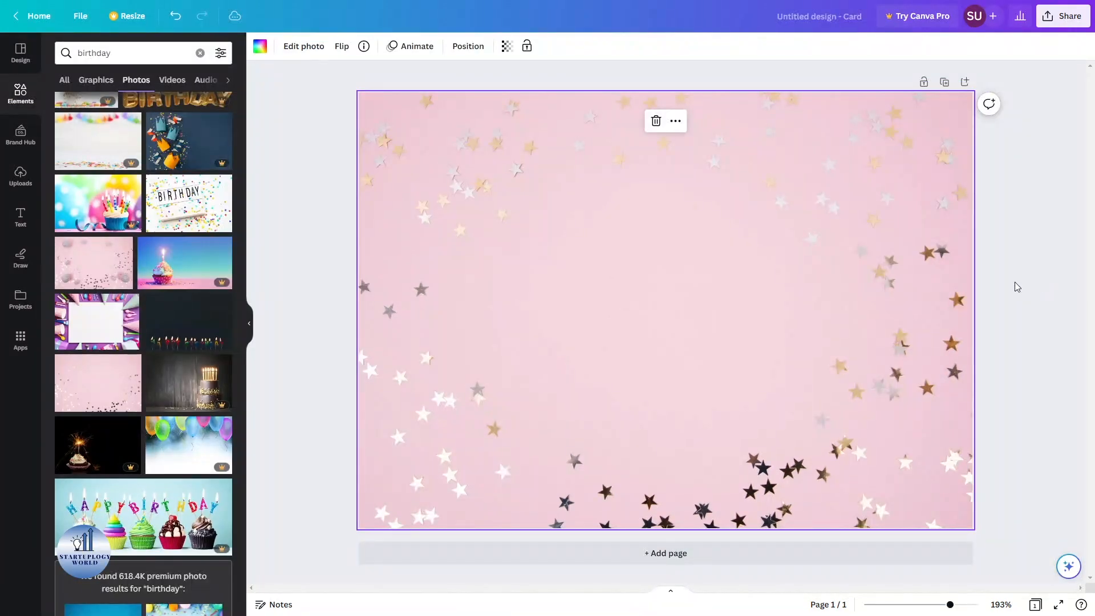
# Step: Delete the pink star photo from the card's background
pyautogui.click(1028, 263)
pyautogui.click(691, 267)
pyautogui.press('Delete')
# Step: Set the dark photo of lit Happy Birthday candles as the background and scale and center its crop so every letter fits
pyautogui.moveTo(149, 321); pyautogui.dragTo(402, 154)
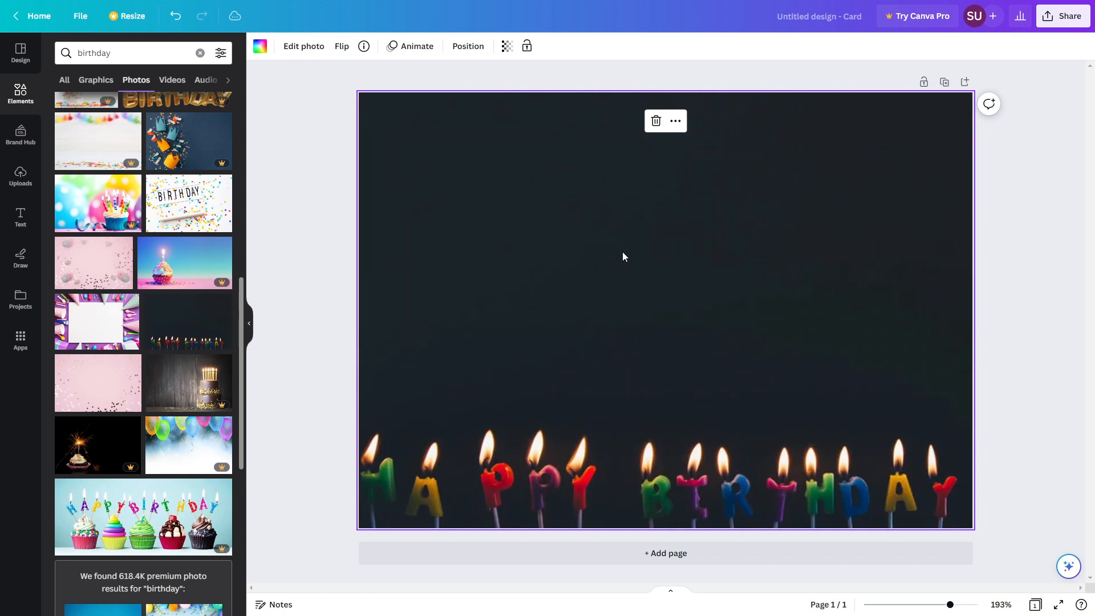
pyautogui.doubleClick(624, 251)
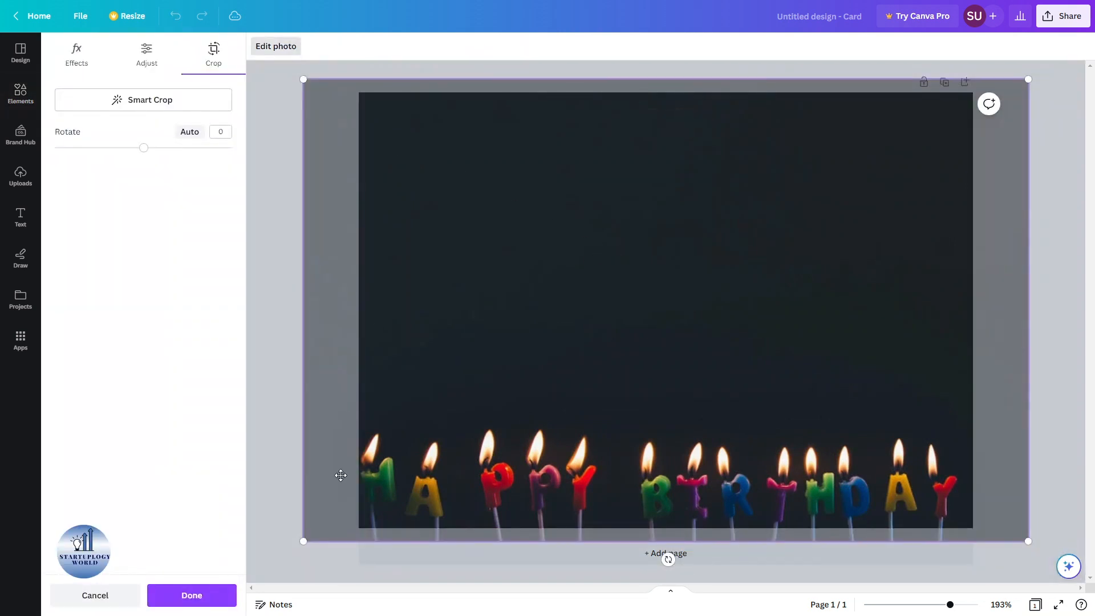
pyautogui.moveTo(306, 542); pyautogui.dragTo(325, 529)
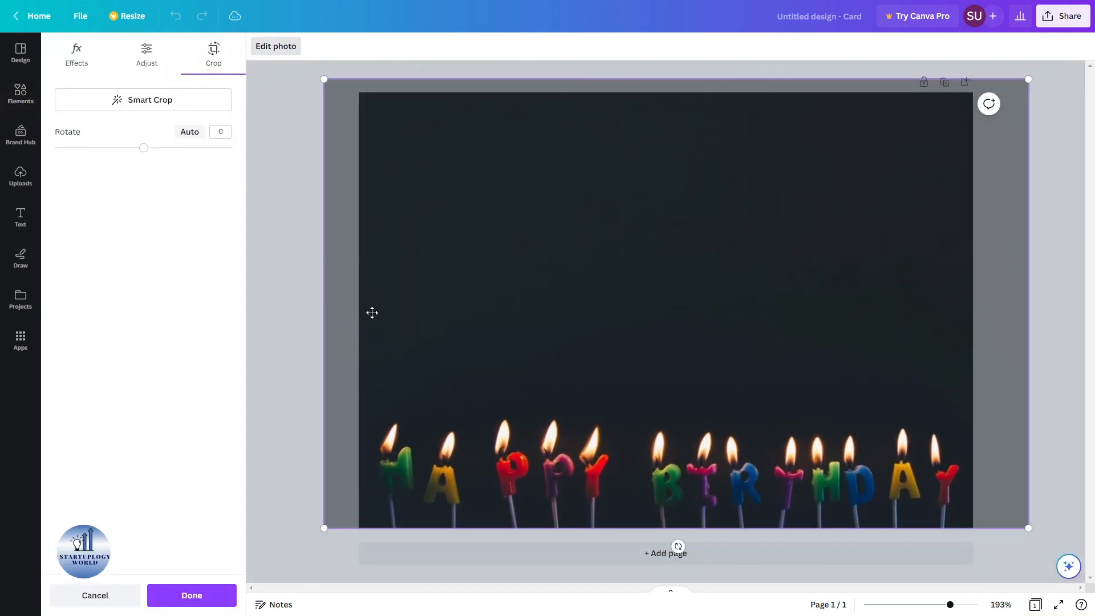
pyautogui.moveTo(330, 87); pyautogui.dragTo(344, 93)
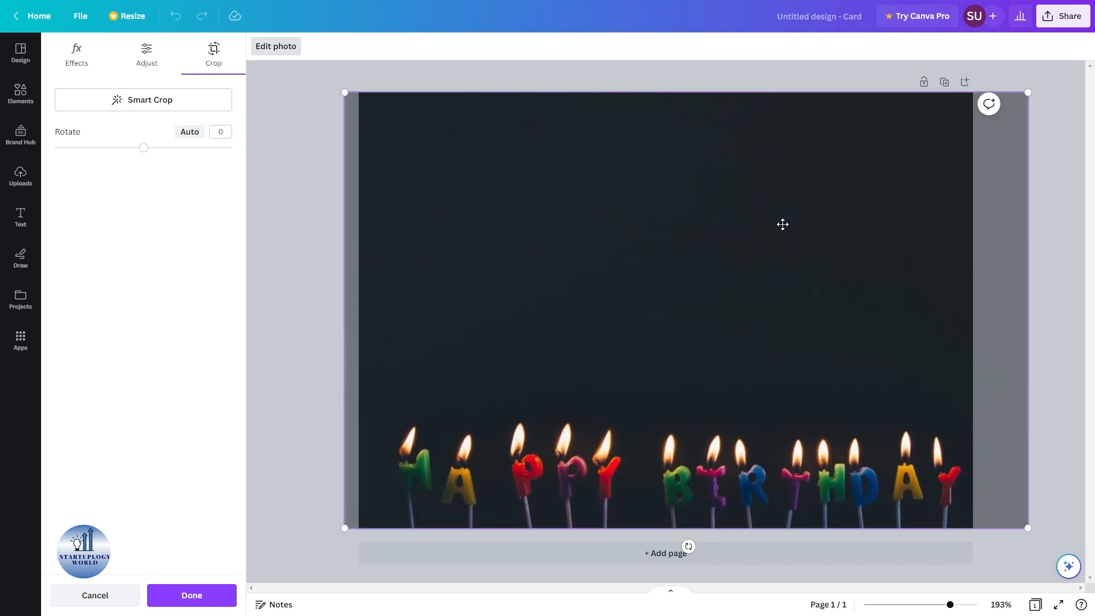
pyautogui.moveTo(784, 230); pyautogui.dragTo(762, 230)
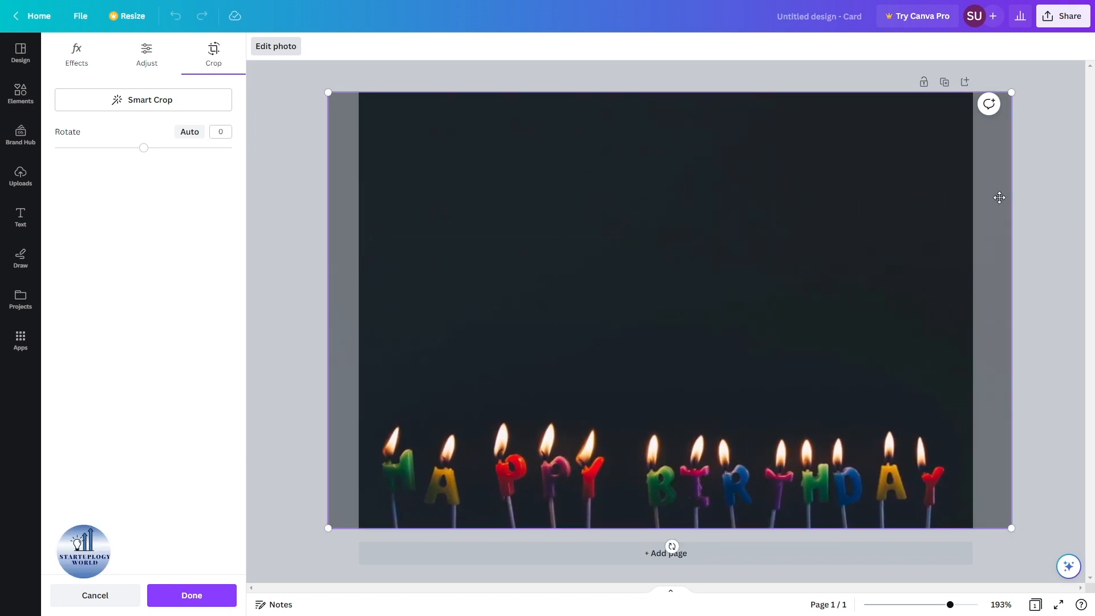
pyautogui.click(1026, 197)
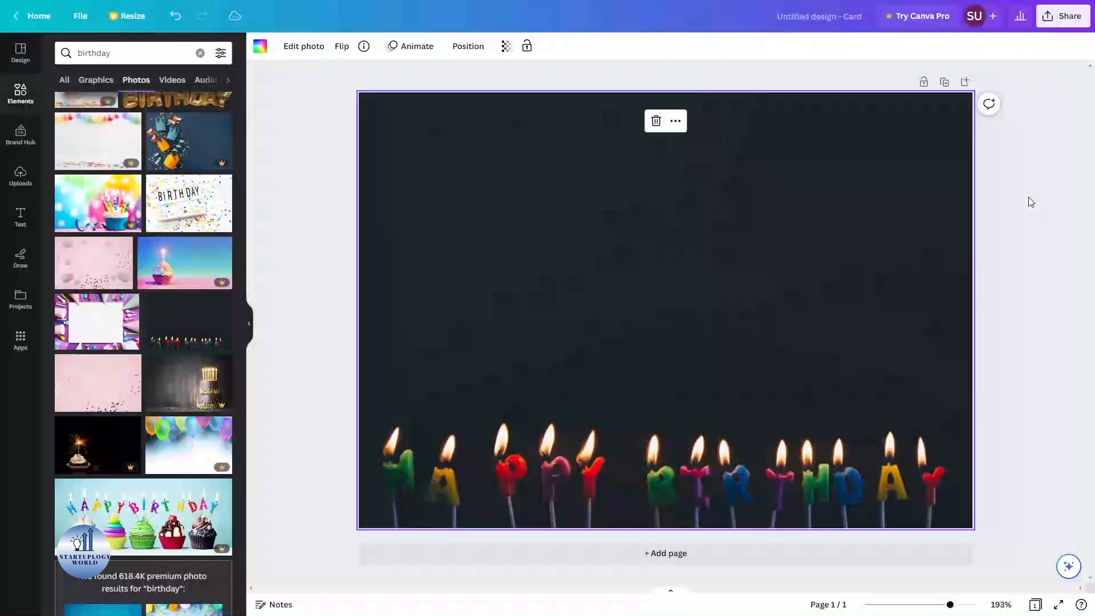
# Step: Try to shrink the candle background photo further within its crop
pyautogui.doubleClick(637, 261)
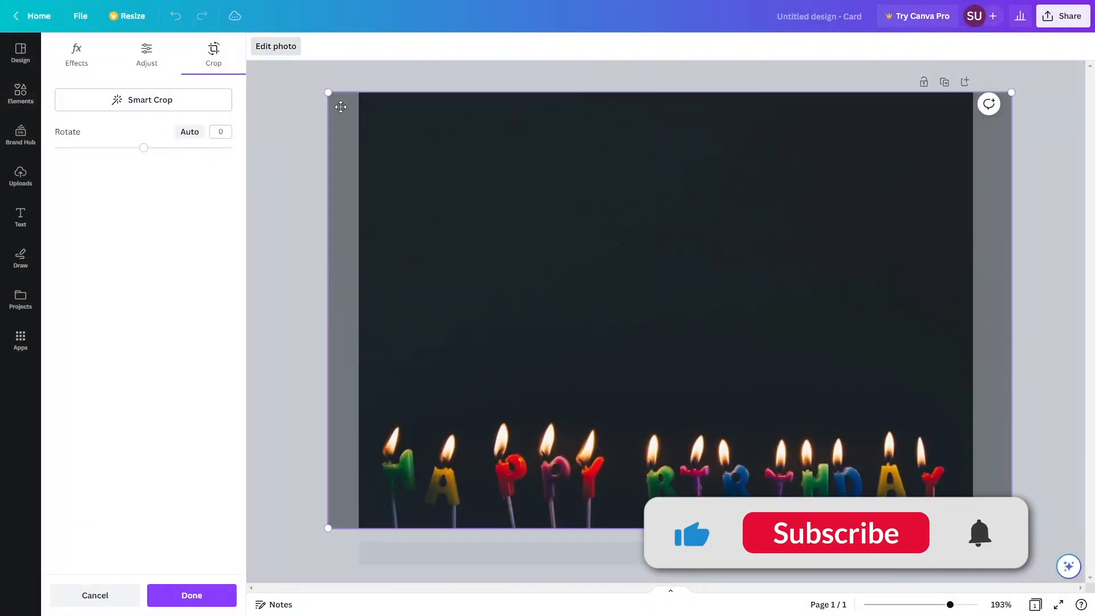
pyautogui.moveTo(329, 92); pyautogui.dragTo(494, 171)
pyautogui.click(1029, 173)
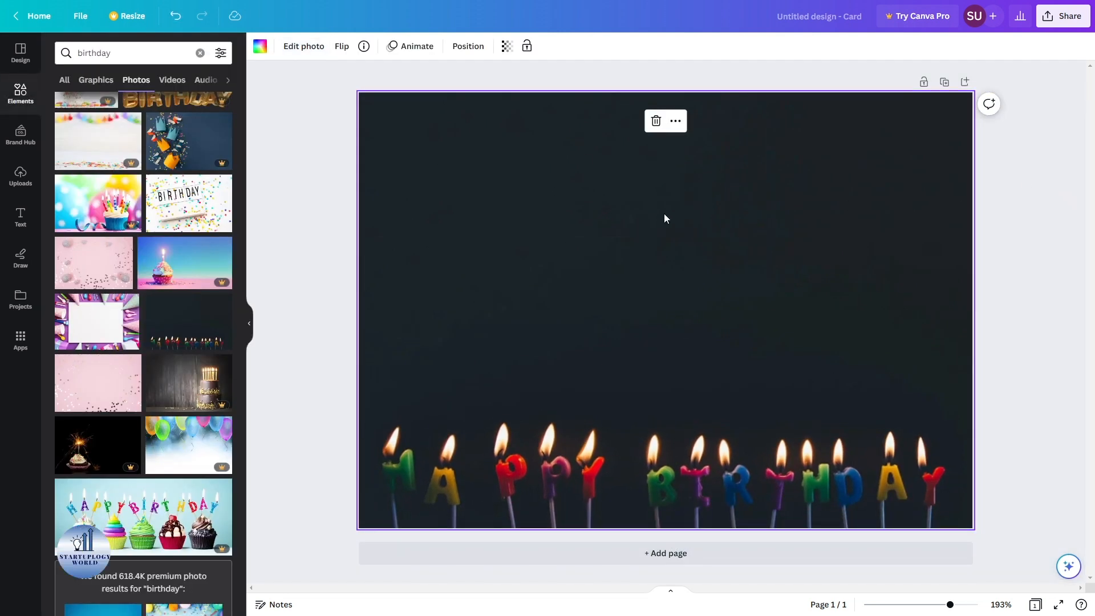
# Step: Lock the candle background photo
pyautogui.click(527, 48)
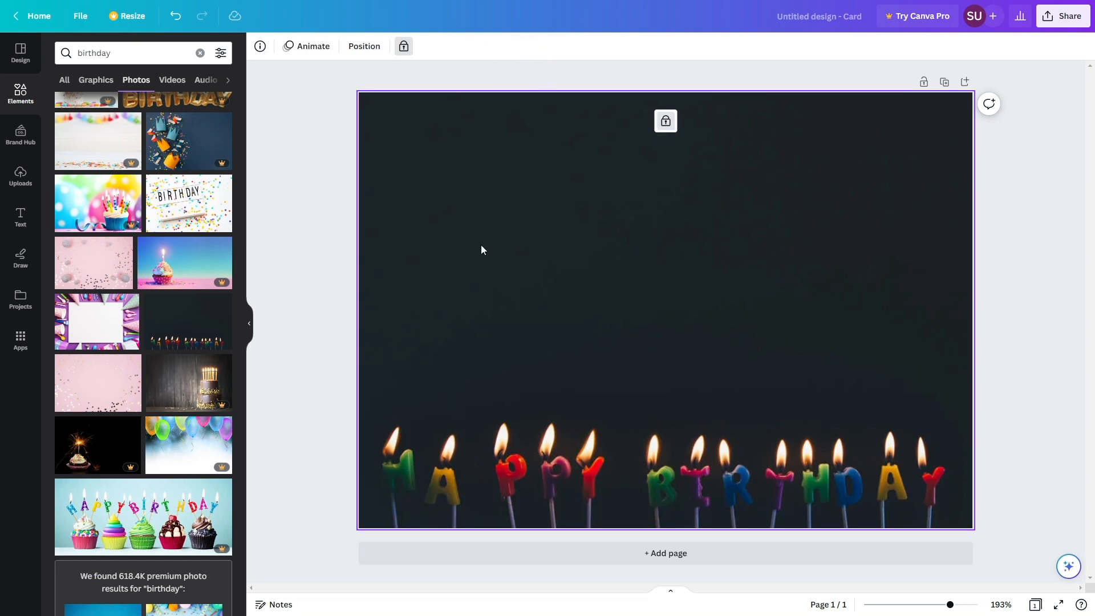
# Step: Limit the "birthday" element search to graphics
pyautogui.click(95, 81)
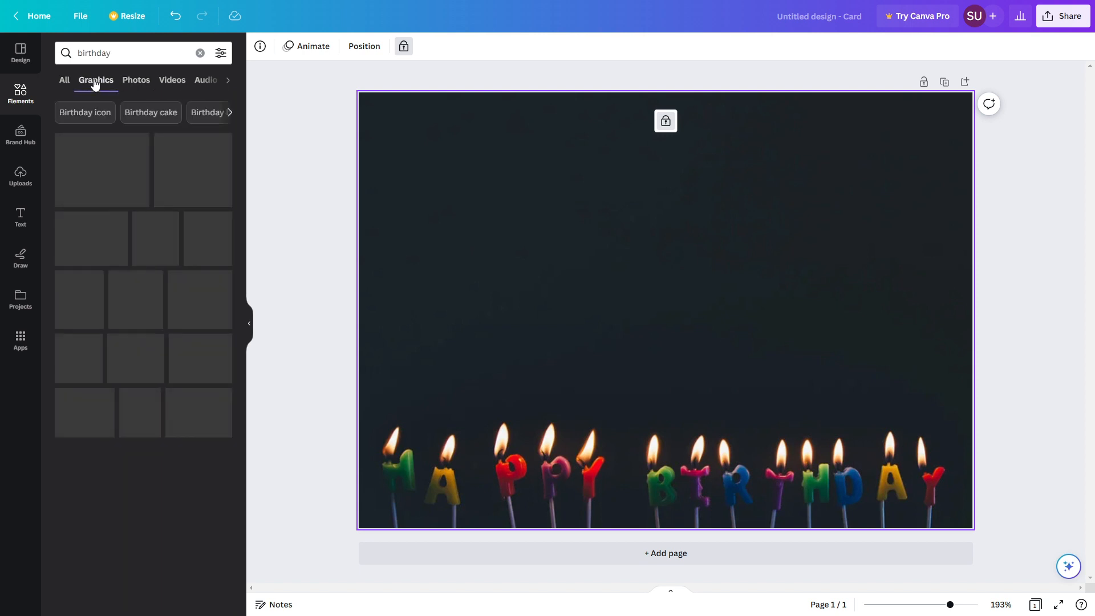
pyautogui.click(122, 54)
pyautogui.click(123, 105)
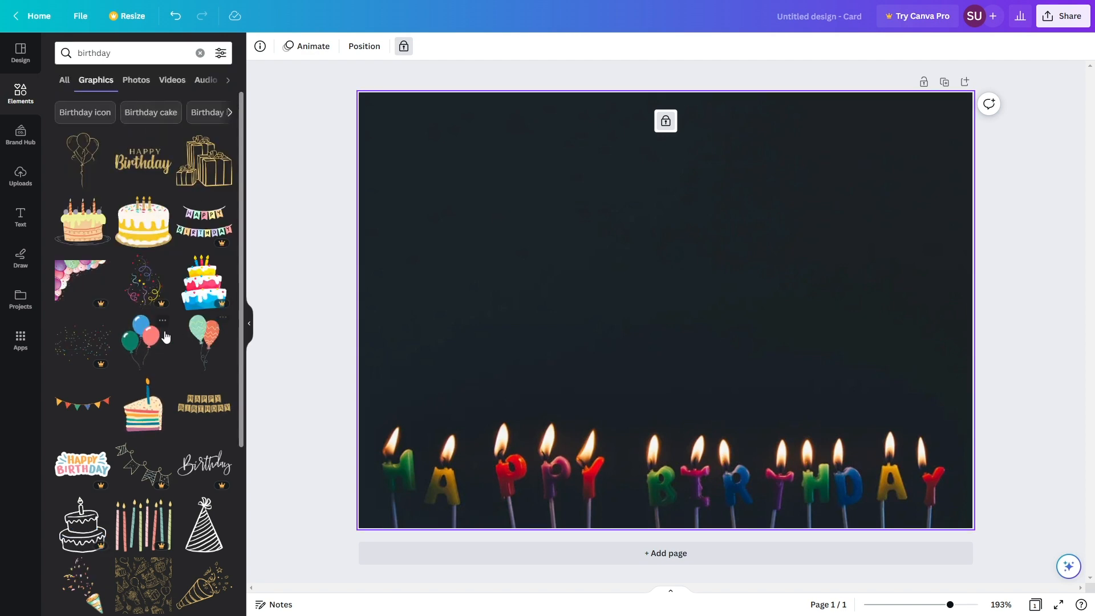
# Step: Add the multicolored bunting flags graphic to the upper left area of the card
pyautogui.scroll(-1, 132, 333)
pyautogui.scroll(-1, 132, 332)
pyautogui.scroll(1, 133, 333)
pyautogui.scroll(-3, 131, 332)
pyautogui.scroll(-3, 130, 331)
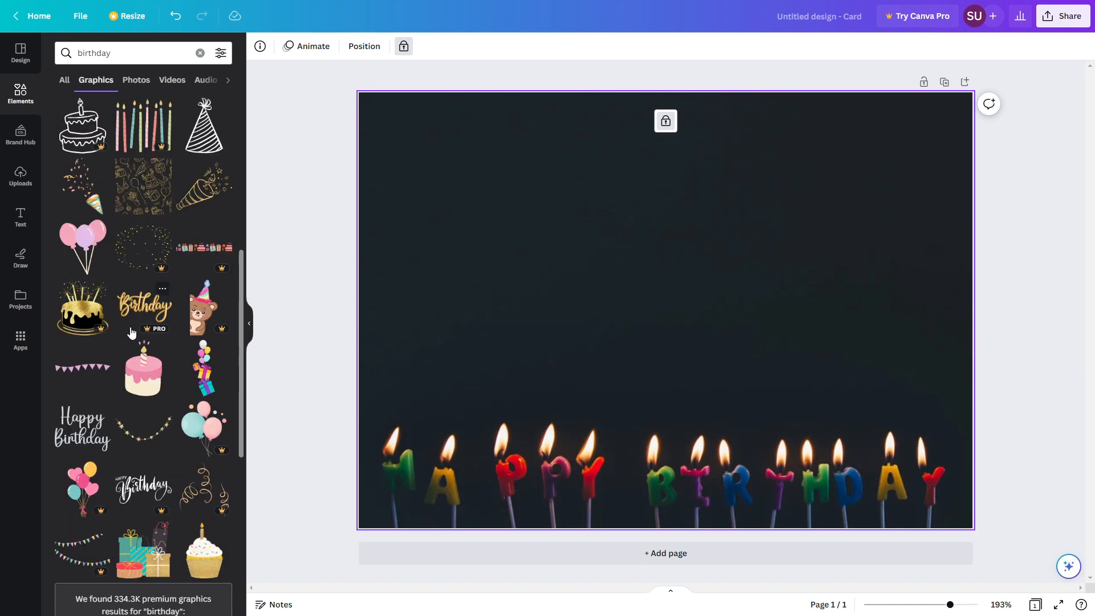
pyautogui.scroll(6, 131, 333)
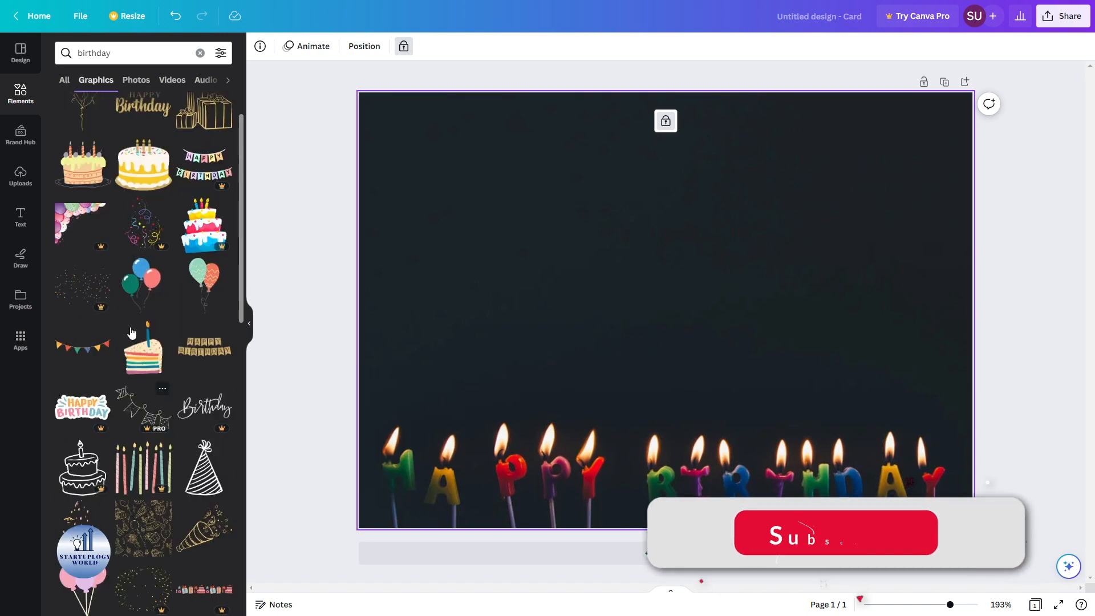
pyautogui.moveTo(83, 346); pyautogui.dragTo(447, 185)
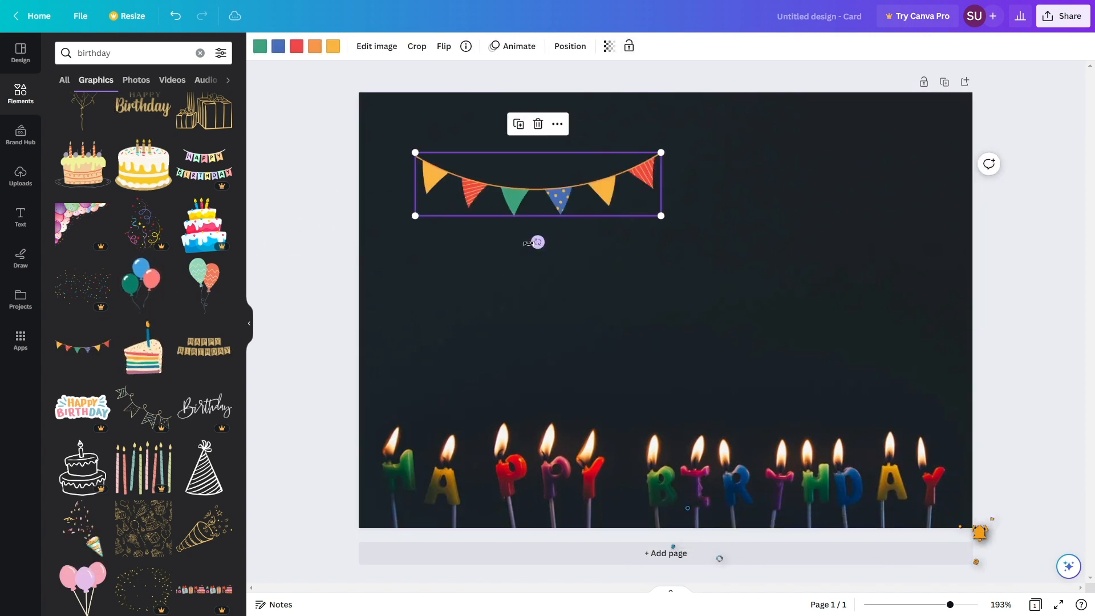
# Step: Rotate the bunting flags counterclockwise so they rise to the right, and fit them into the card's upper-left corner
pyautogui.moveTo(538, 242); pyautogui.dragTo(567, 250)
pyautogui.moveTo(545, 189); pyautogui.dragTo(489, 167)
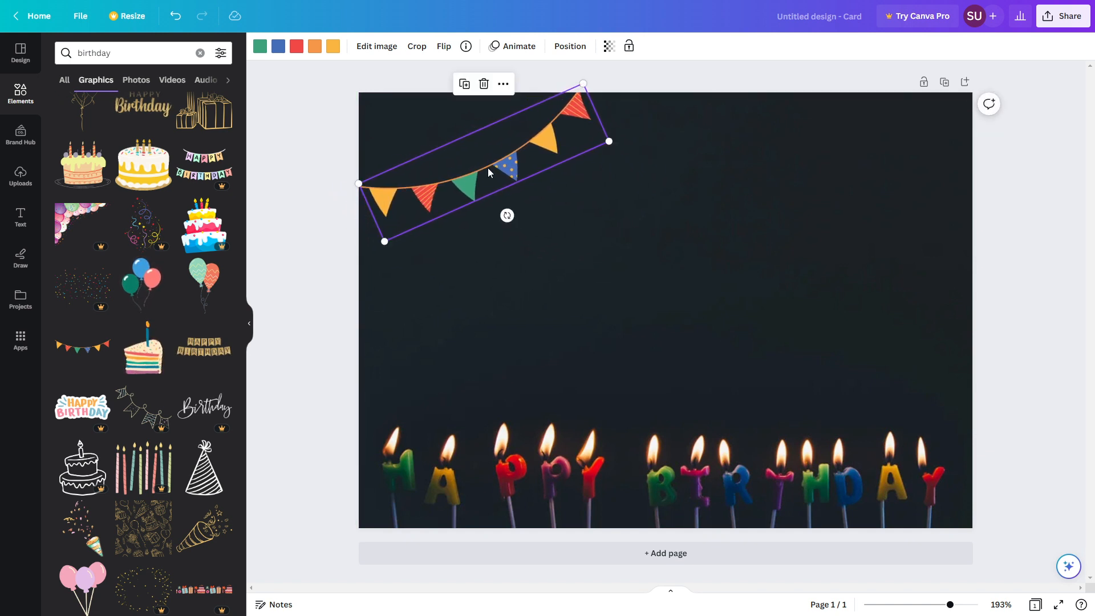
# Step: Duplicate the bunting flags and fit the copy into the card's upper-right corner, tilted down toward the right edge
pyautogui.rightClick(488, 168)
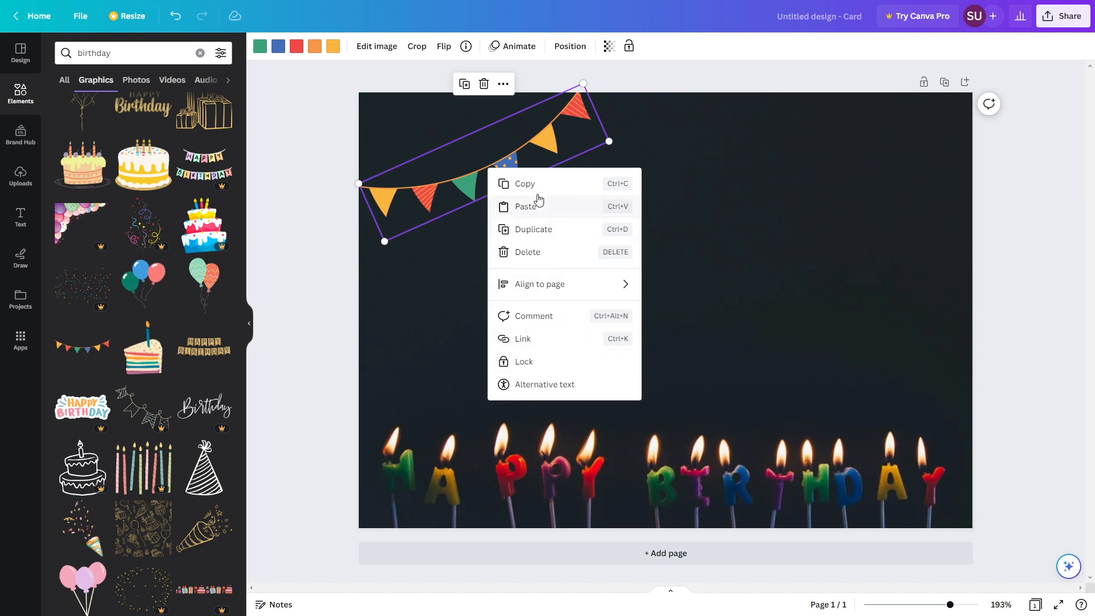
pyautogui.click(542, 183)
pyautogui.hotkey('ctrl', 'v')
pyautogui.moveTo(536, 166); pyautogui.dragTo(740, 165)
pyautogui.moveTo(726, 232); pyautogui.dragTo(872, 180)
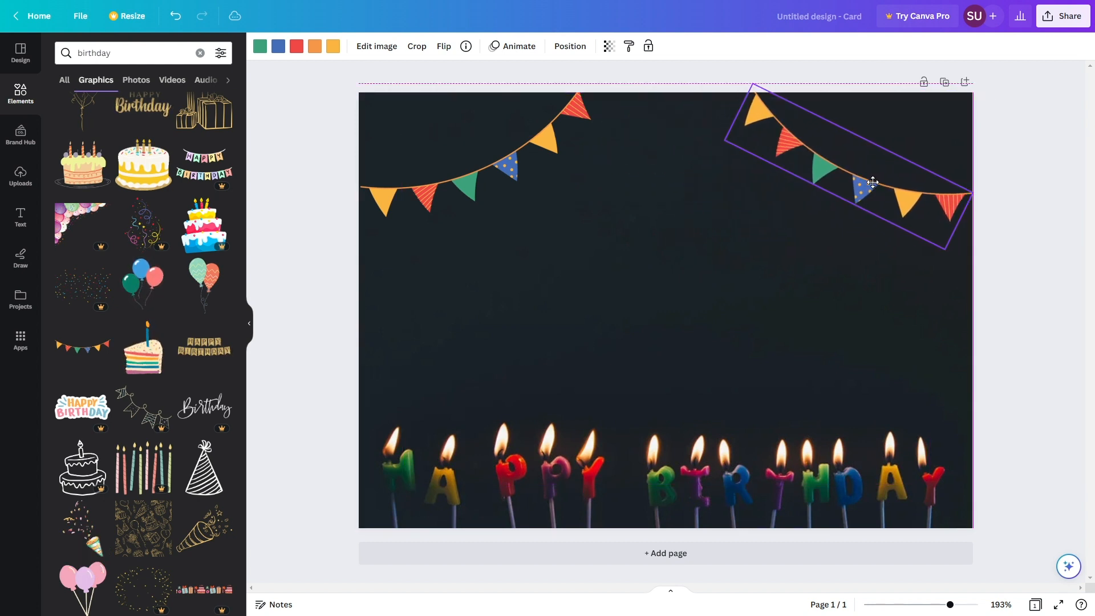
# Step: Nudge the upper-left bunting slightly left and down to match the height of the one on the right
pyautogui.click(329, 172)
pyautogui.moveTo(480, 180); pyautogui.dragTo(475, 182)
pyautogui.click(309, 150)
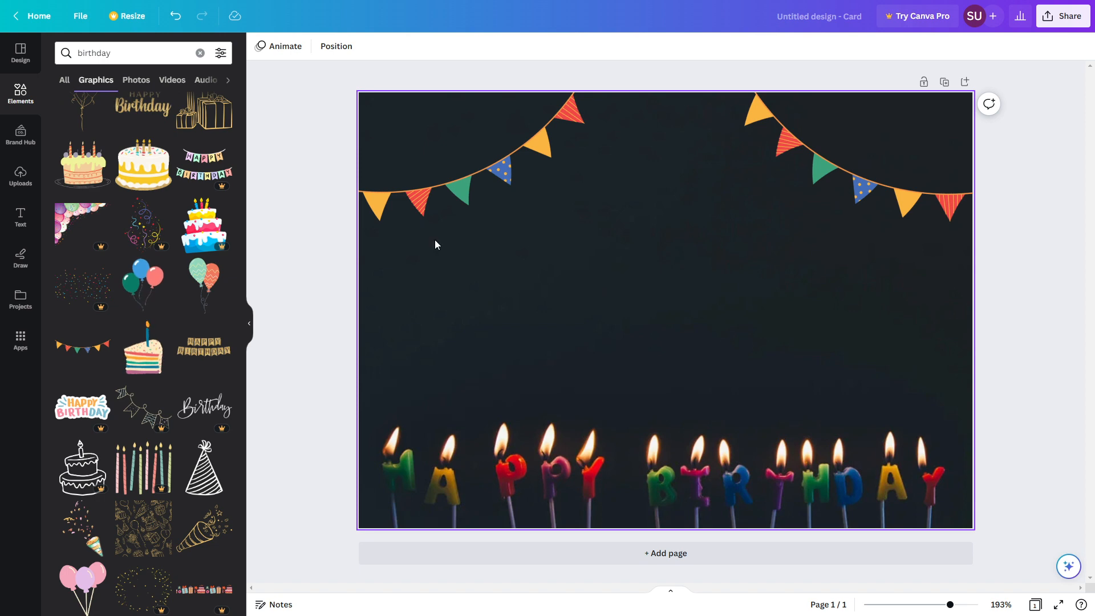
# Step: Add the gold glitter "Happy Birthday" lettering graphic, shrink it and center it between the two buntings
pyautogui.scroll(2, 164, 183)
pyautogui.moveTo(232, 178); pyautogui.dragTo(422, 203)
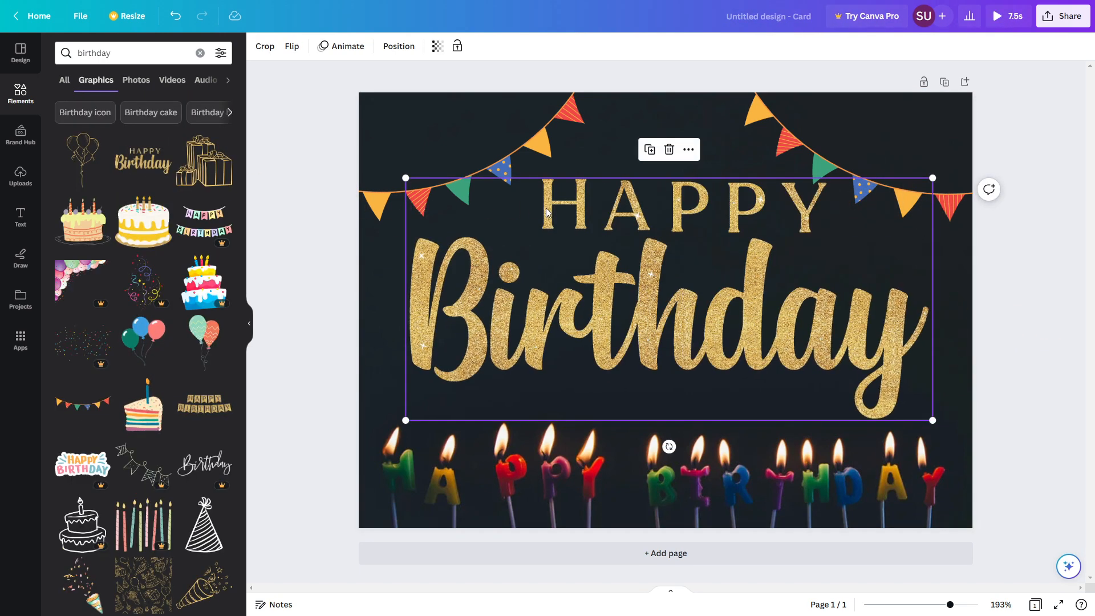
pyautogui.moveTo(932, 178); pyautogui.dragTo(748, 260)
pyautogui.moveTo(648, 336); pyautogui.dragTo(680, 281)
pyautogui.moveTo(729, 275)
pyautogui.mouseDown()
pyautogui.moveTo(728, 320)
pyautogui.moveTo(731, 256)
pyautogui.mouseUp()
pyautogui.click(1031, 238)
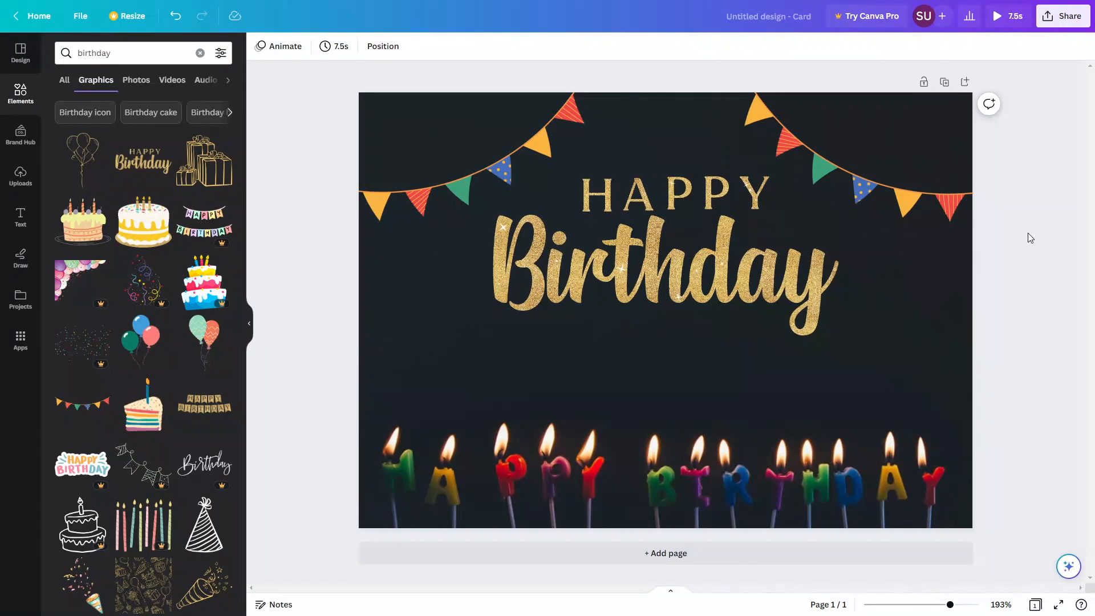
# Step: Delete the gold glitter "Happy Birthday" lettering from the card
pyautogui.click(604, 267)
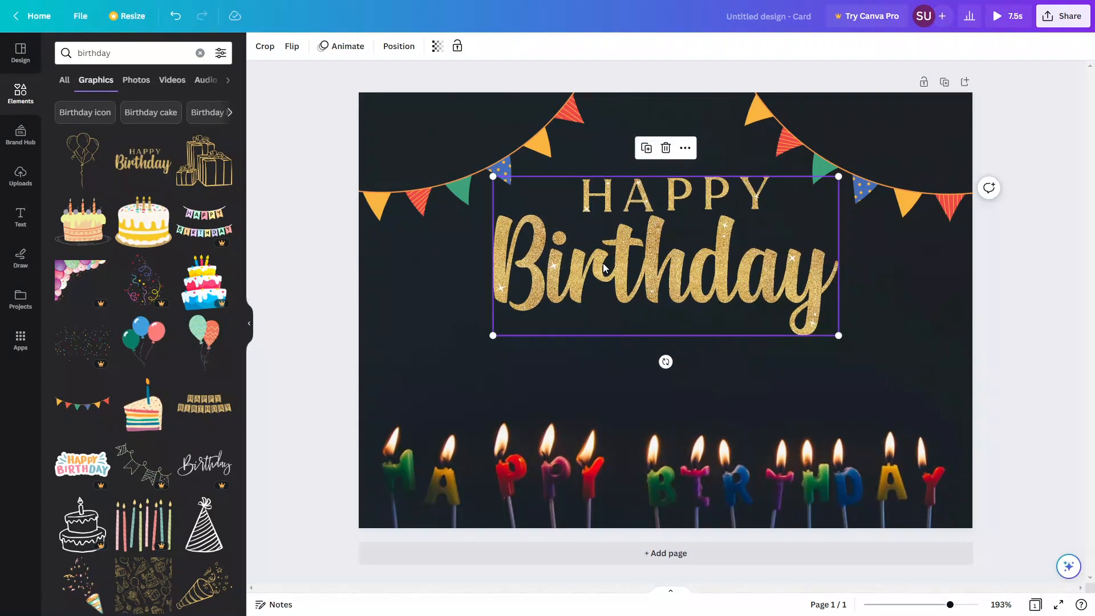
pyautogui.press('Delete')
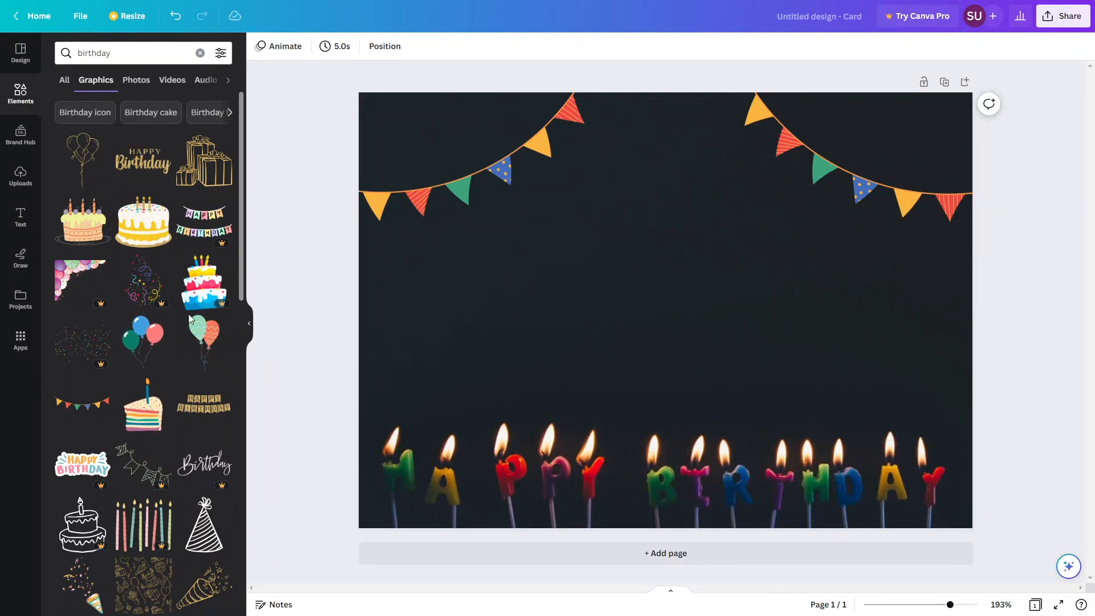
# Step: Add the handwritten "Happy Birthday" script graphic and place it in the middle of the card between the buntings
pyautogui.scroll(-4, 190, 318)
pyautogui.scroll(-4, 190, 319)
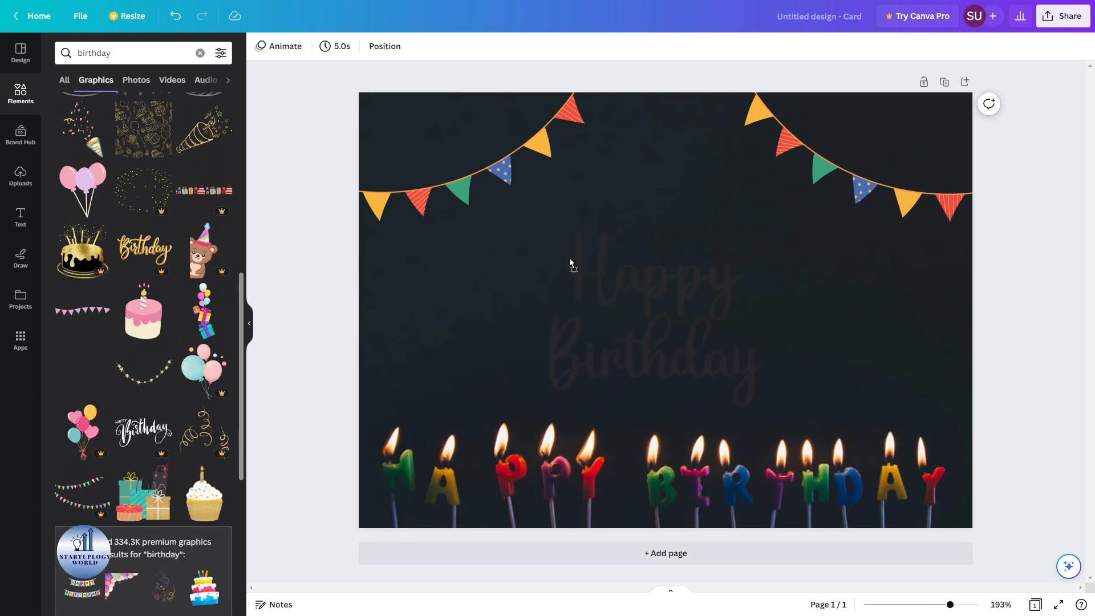
pyautogui.moveTo(567, 221); pyautogui.dragTo(666, 269)
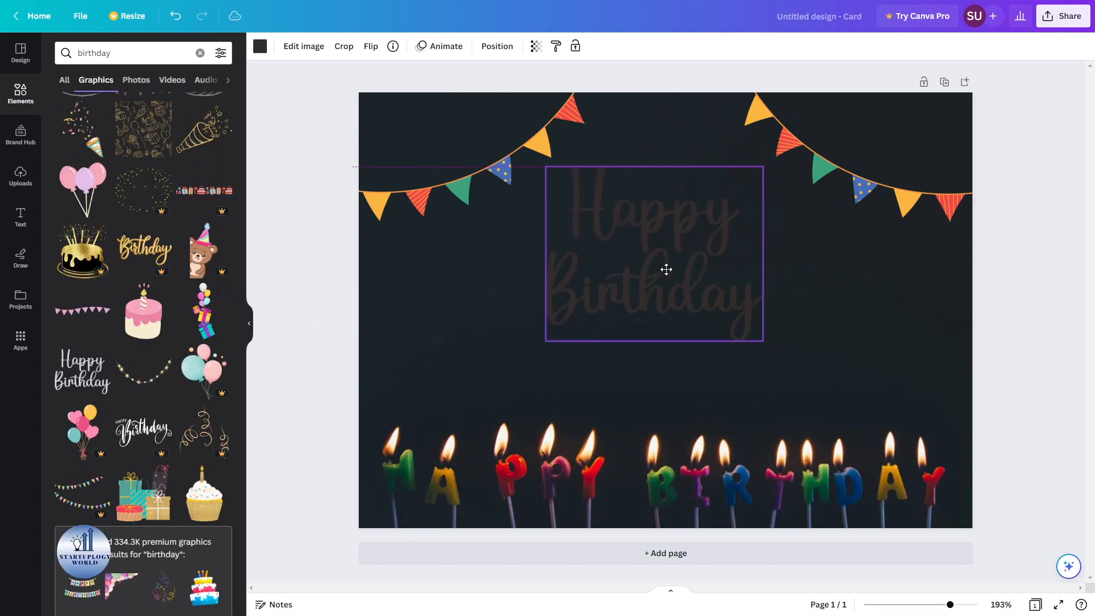
# Step: Recolor the handwritten "Happy Birthday" graphic with the yellow-orange sampled from a bunting flag
pyautogui.click(259, 46)
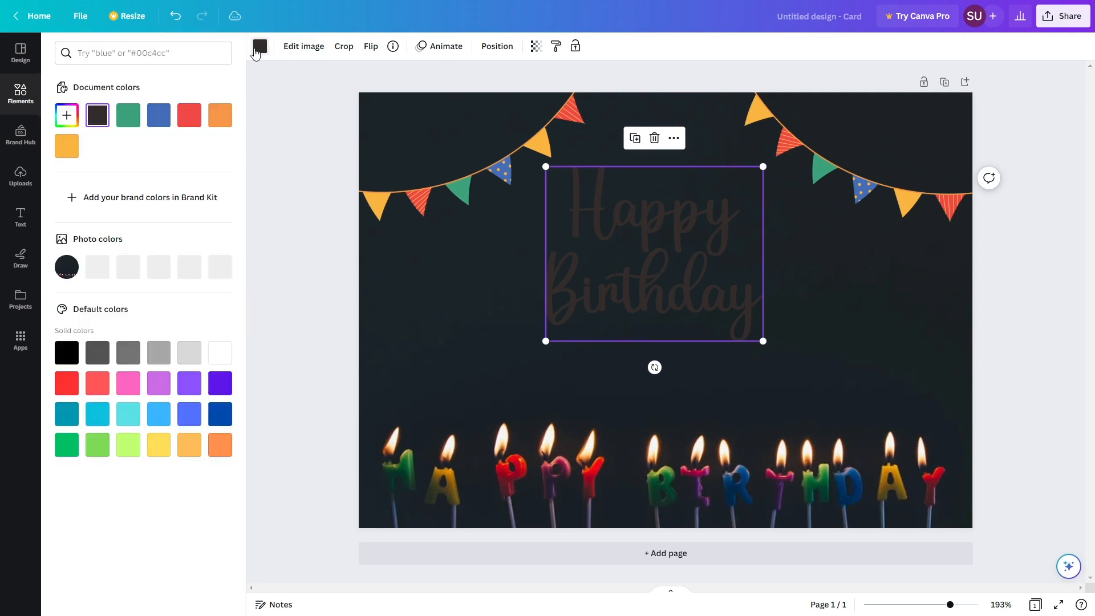
pyautogui.click(69, 118)
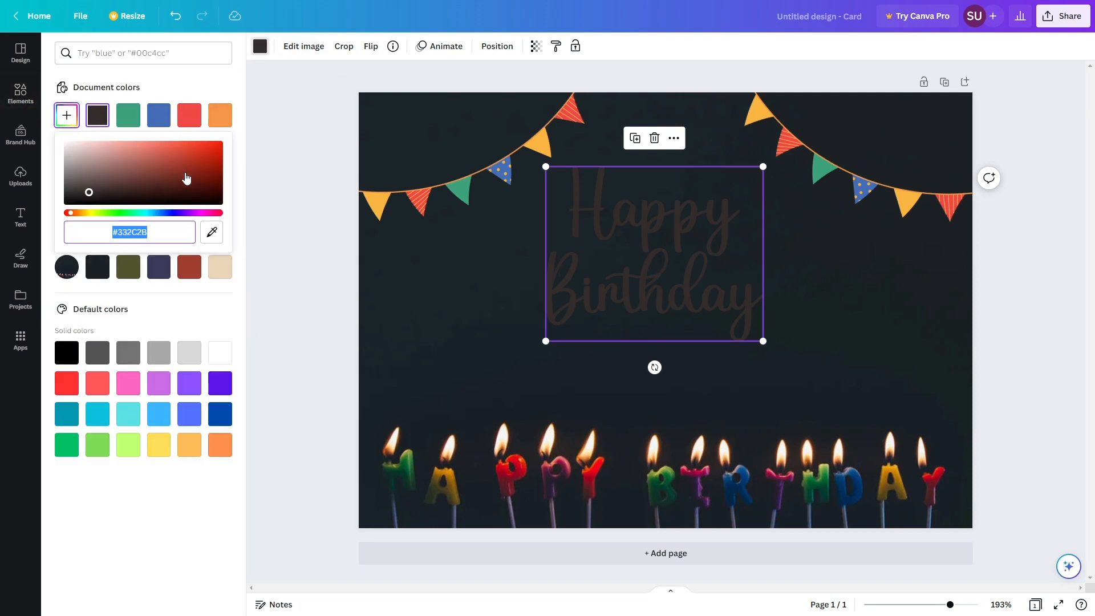
pyautogui.click(211, 235)
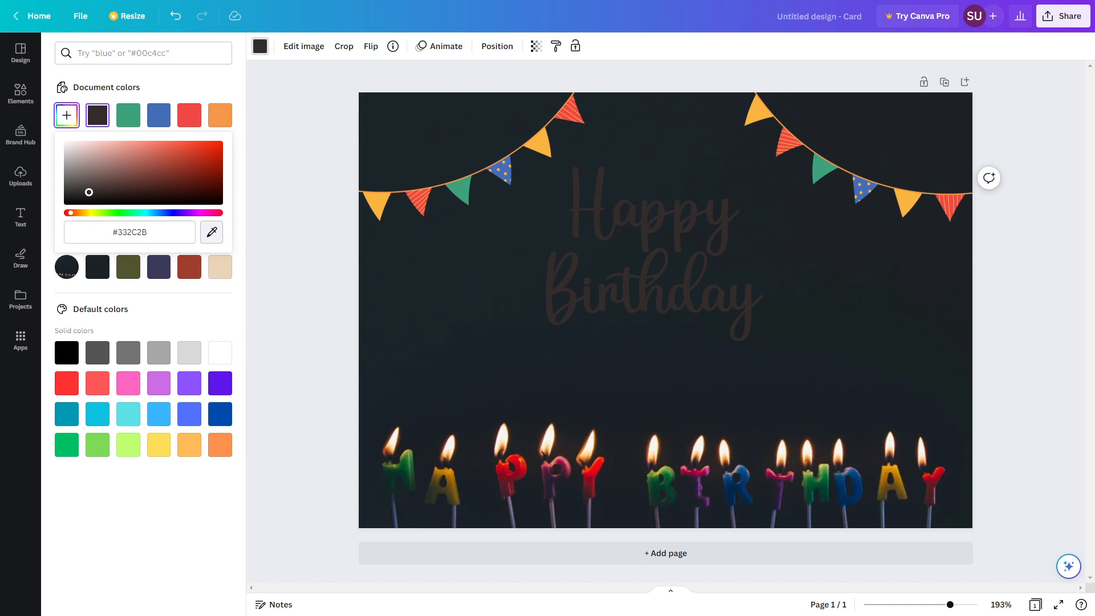
pyautogui.click(376, 200)
pyautogui.click(556, 199)
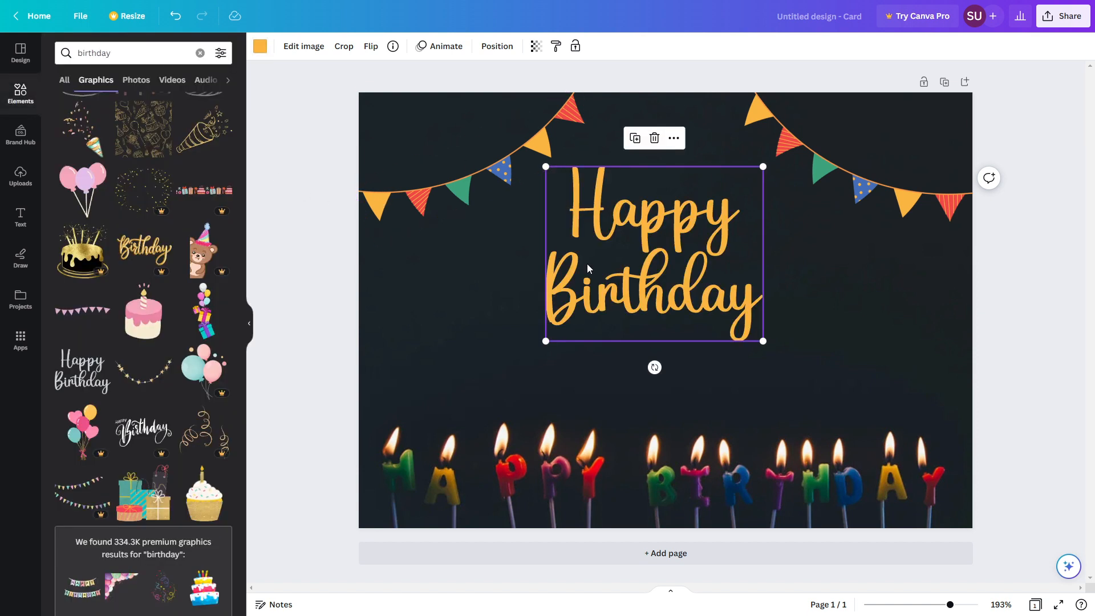
# Step: Move the handwritten "Happy Birthday" graphic slightly down, then delete it from the card
pyautogui.click(521, 283)
pyautogui.click(692, 304)
pyautogui.moveTo(692, 304); pyautogui.dragTo(692, 318)
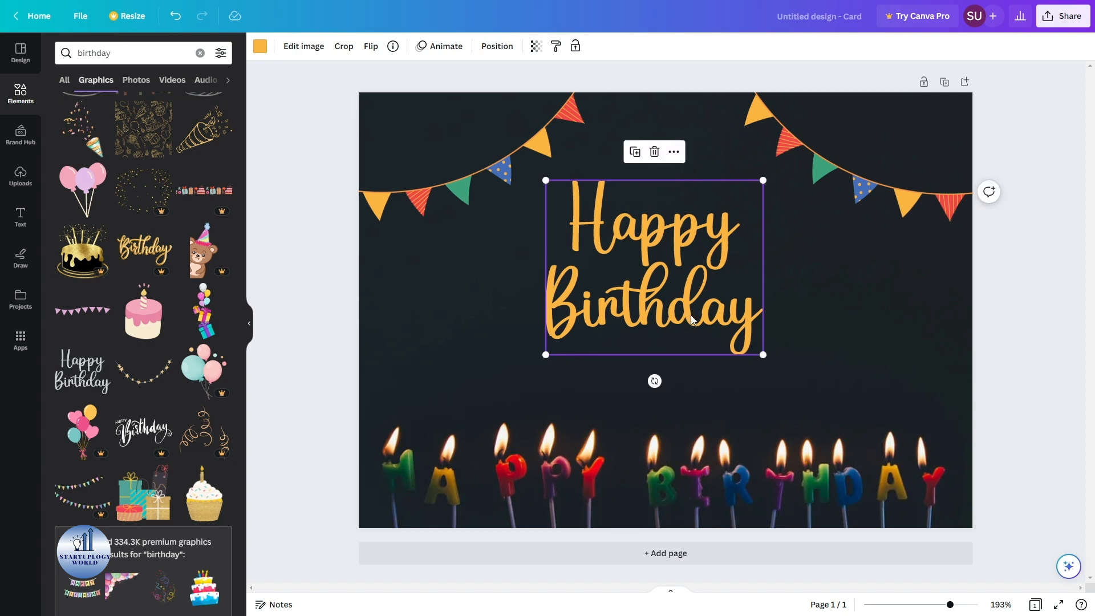
pyautogui.press('Delete')
# Step: Add the gold glitter "Happy Birthday" pennant banner graphic, shrink it and place it between the two buntings
pyautogui.scroll(5, 203, 285)
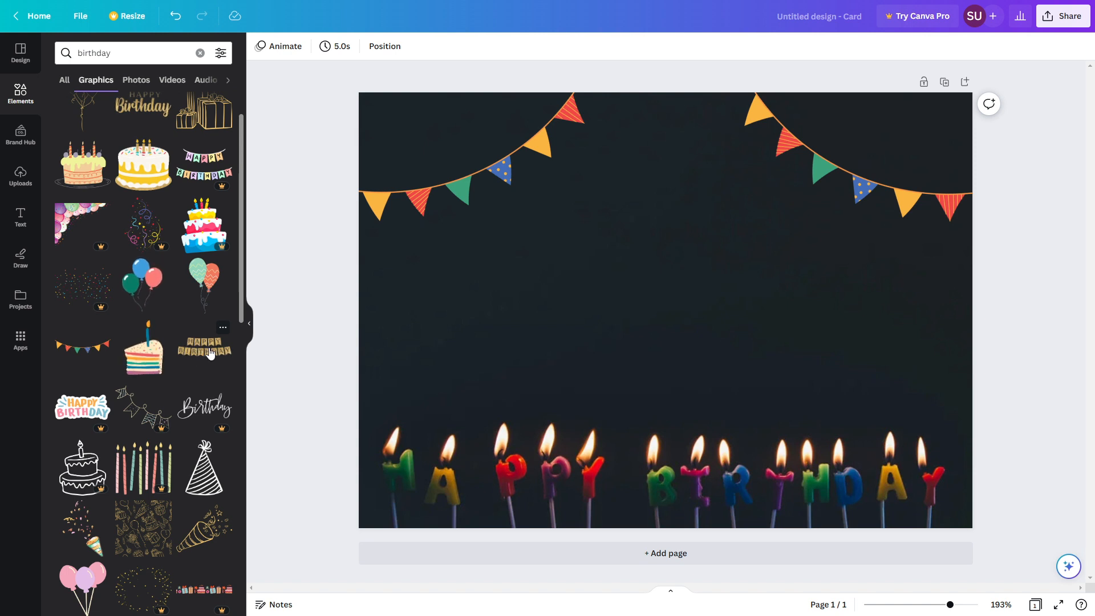
pyautogui.click(201, 356)
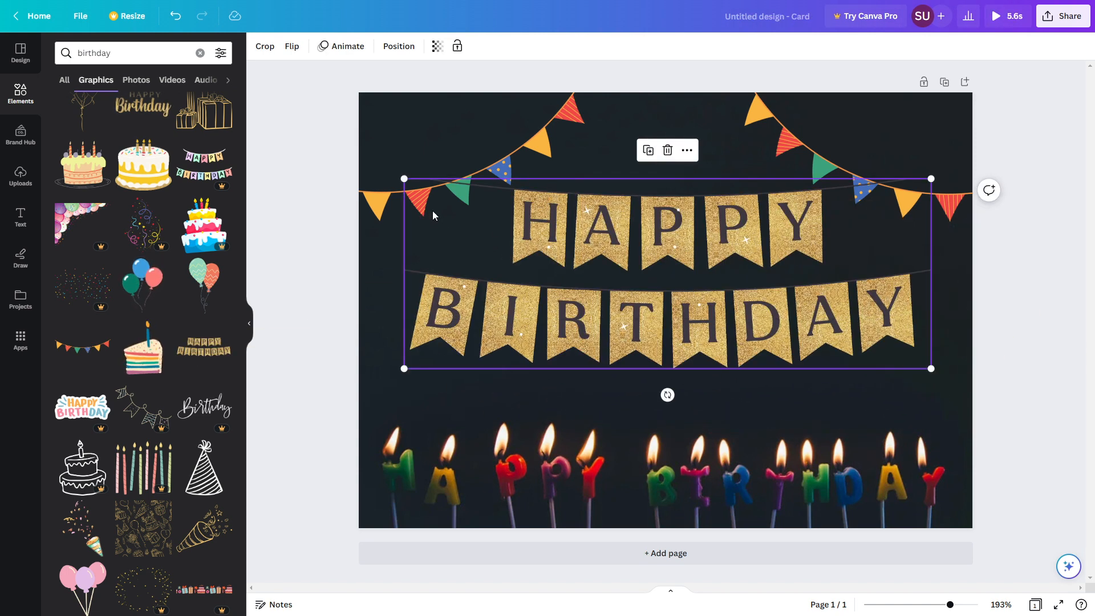
pyautogui.moveTo(922, 196); pyautogui.dragTo(809, 237)
pyautogui.moveTo(666, 278); pyautogui.dragTo(713, 224)
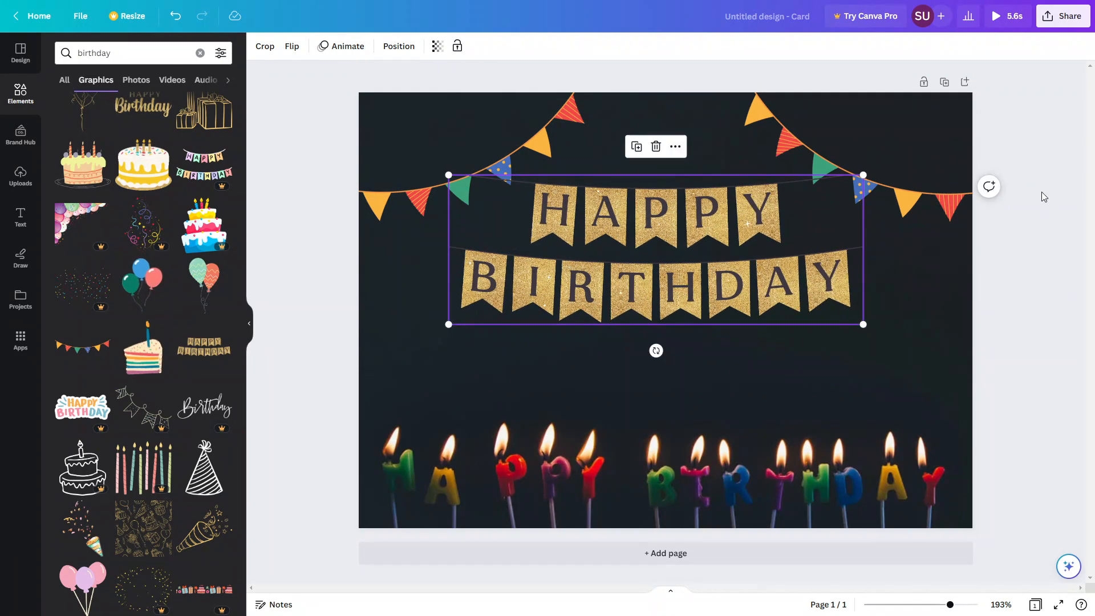
# Step: Fine-tune the gold pennant banner's size and center it horizontally on the card
pyautogui.click(979, 208)
pyautogui.click(639, 275)
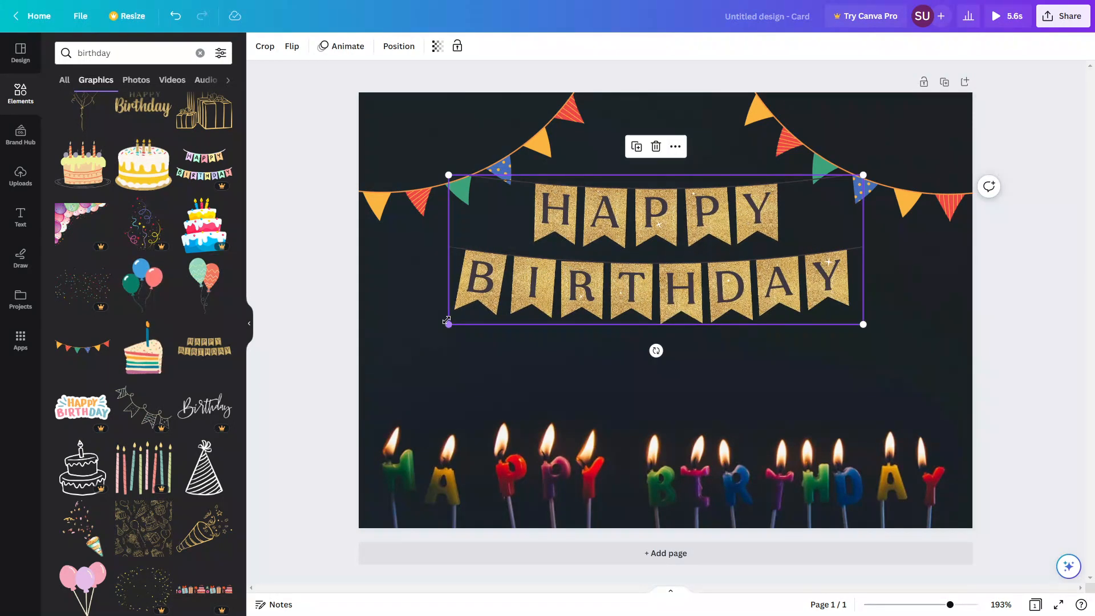
pyautogui.moveTo(434, 327); pyautogui.dragTo(390, 342)
pyautogui.moveTo(684, 274); pyautogui.dragTo(714, 270)
pyautogui.moveTo(901, 336); pyautogui.dragTo(884, 321)
# Step: Bring both bunting graphics forward, in front of the gold pennant banner
pyautogui.click(441, 192)
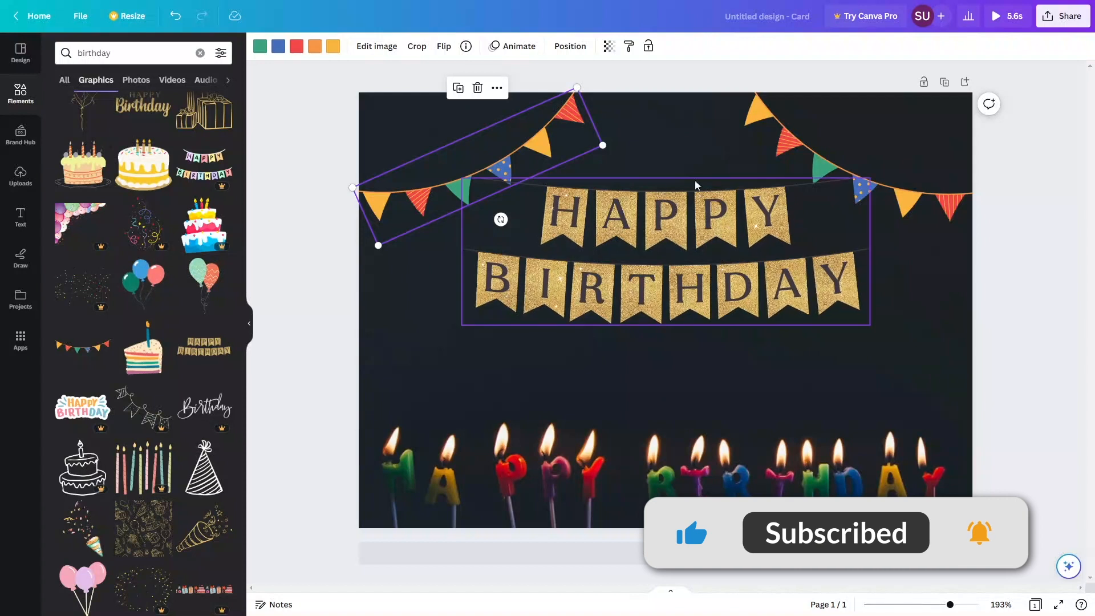
pyautogui.keyDown('shift'); pyautogui.click(818, 163); pyautogui.keyUp('shift')
pyautogui.rightClick(818, 164)
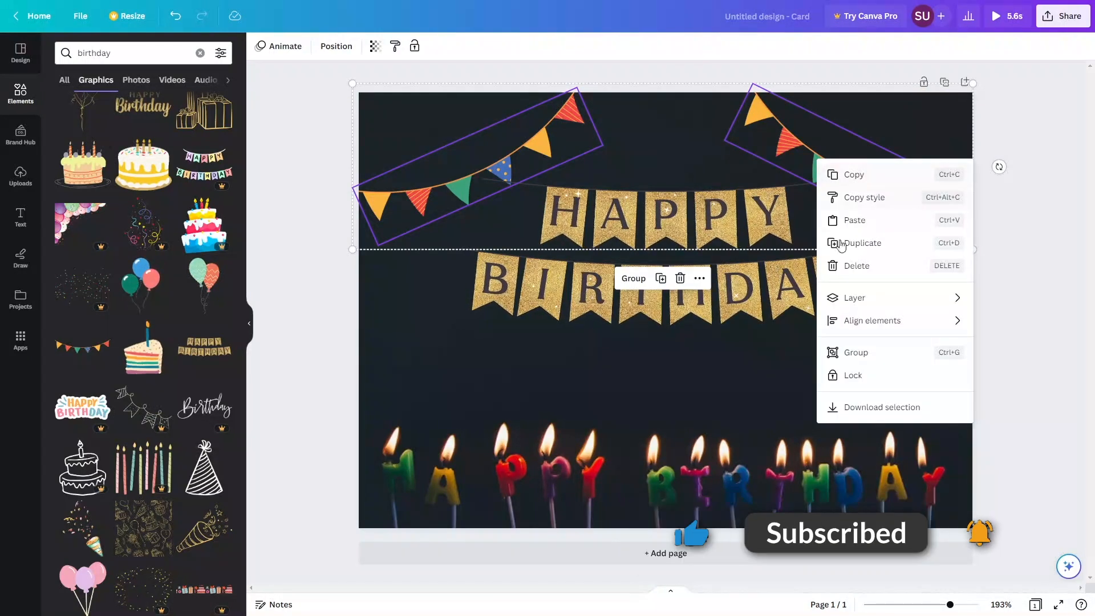
pyautogui.moveTo(889, 303)
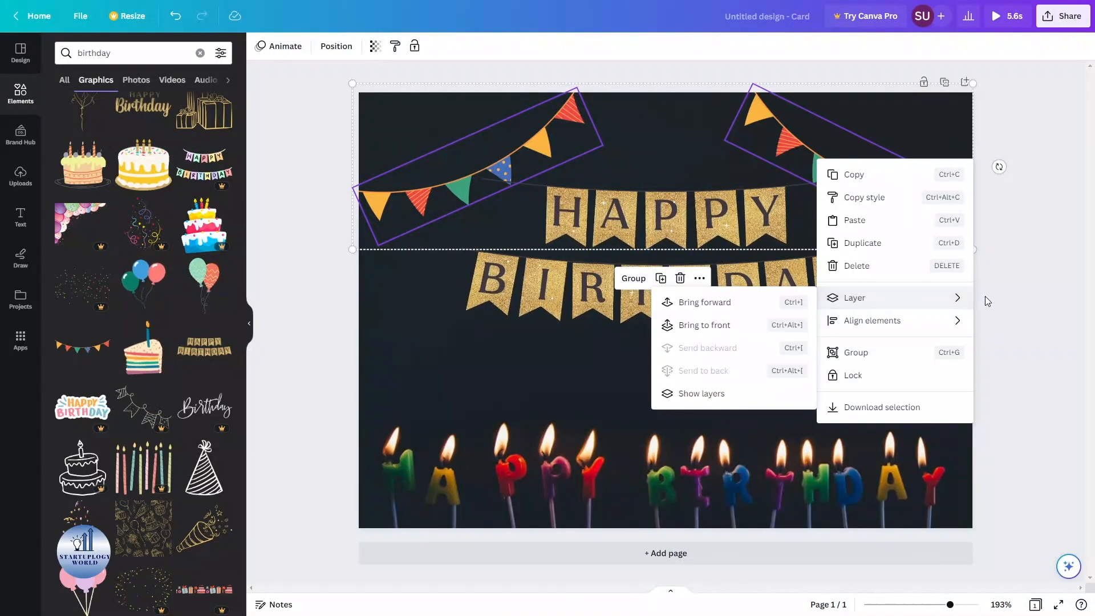
pyautogui.click(710, 301)
# Step: Move the gold pennant banner slightly up, keeping it centered between the buntings
pyautogui.moveTo(617, 244); pyautogui.dragTo(614, 228)
pyautogui.click(907, 223)
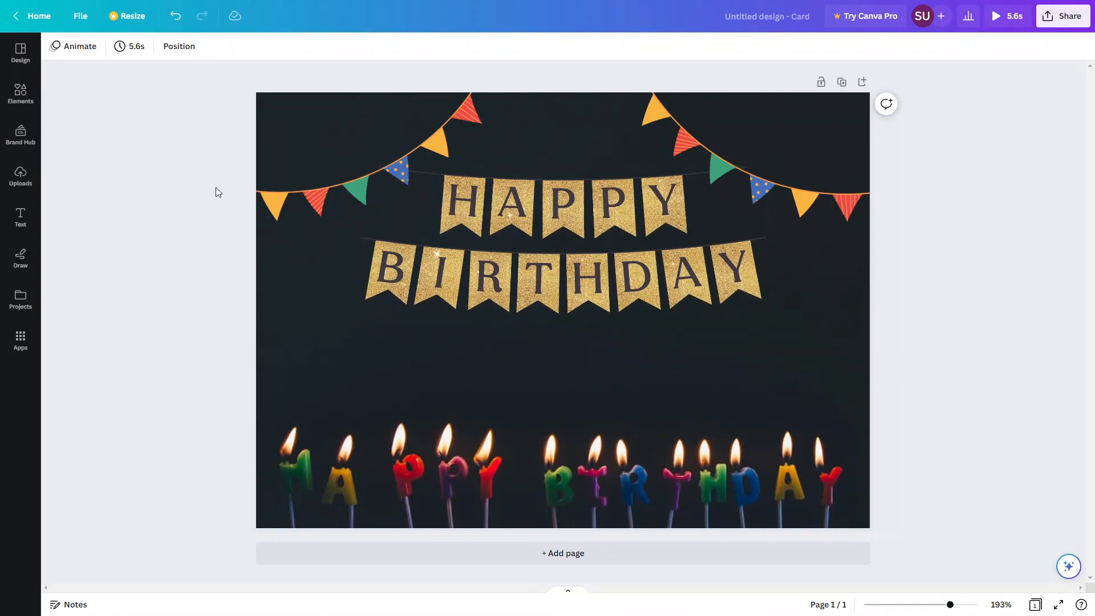
pyautogui.click(594, 260)
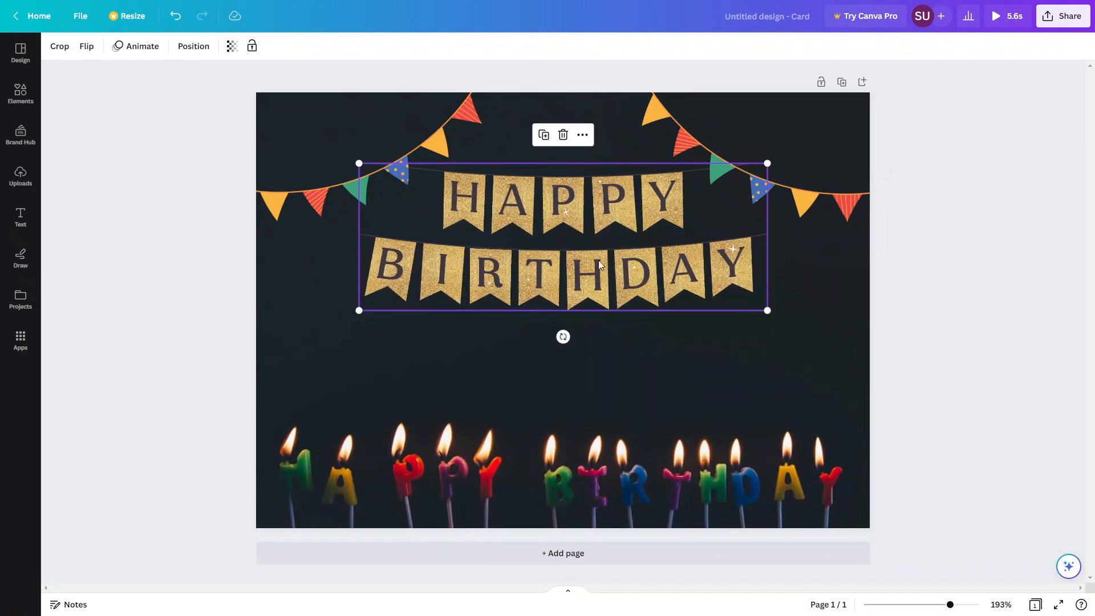
pyautogui.click(169, 331)
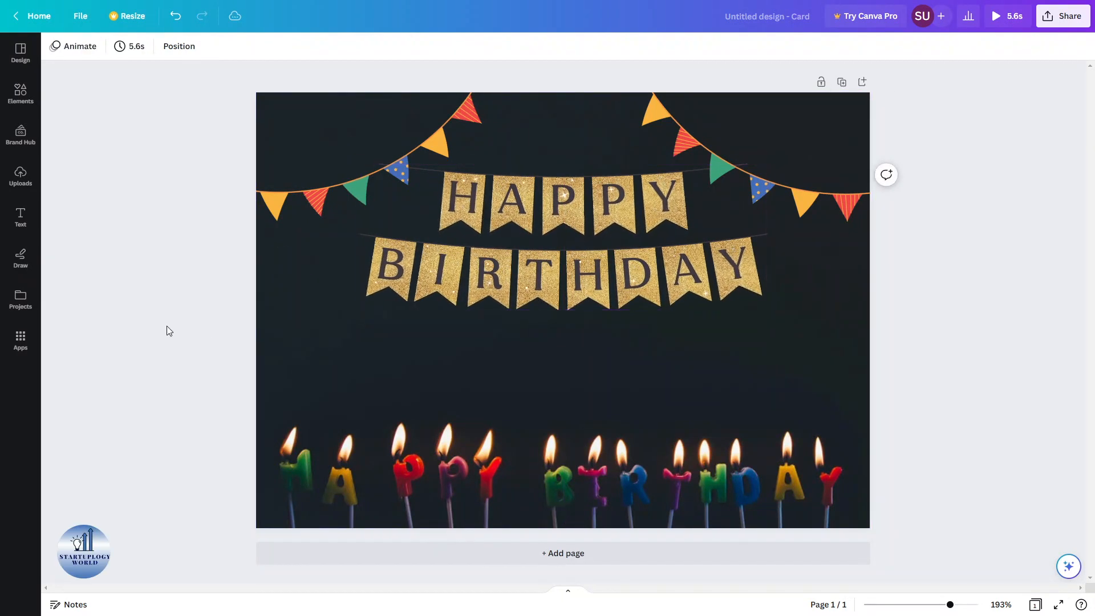
# Step: Add the subheading "I hope your celebration gives you many happy memories!" and place it between the banner and the candles
pyautogui.click(20, 219)
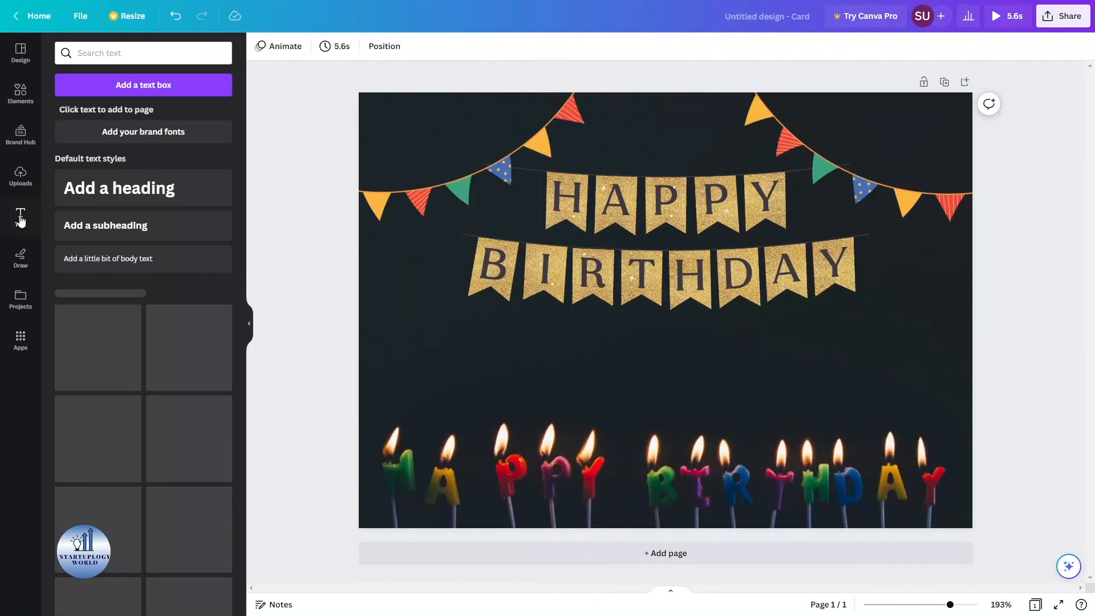
pyautogui.click(107, 235)
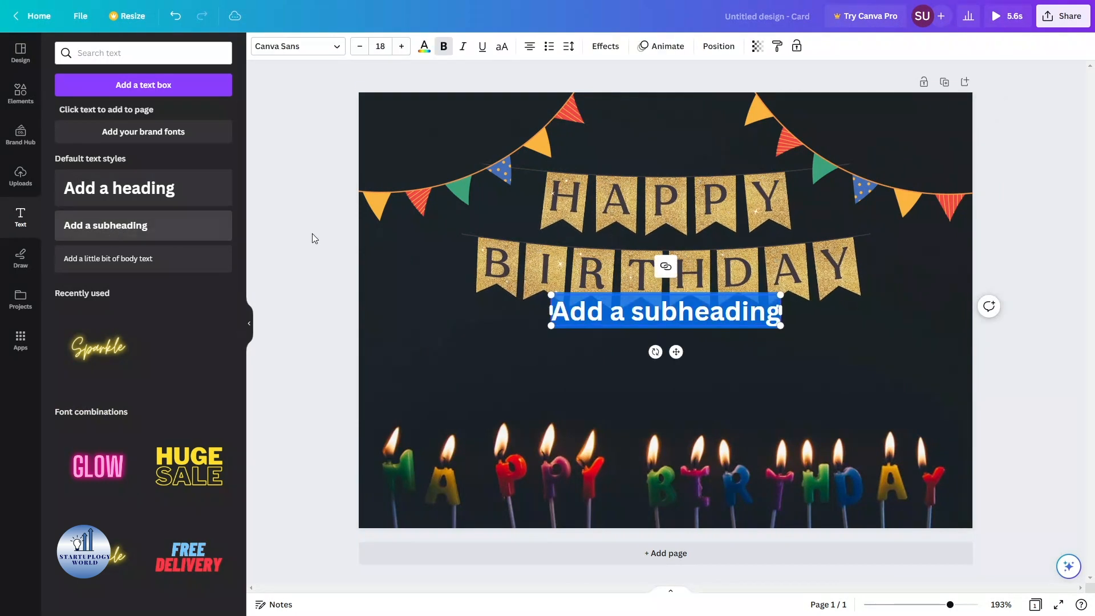
pyautogui.click(600, 307)
pyautogui.write('I hope your celebration gives you many happy memories!')
pyautogui.hotkey('ctrl', 'a')
pyautogui.write('I hope your celebration gives you many happy memories!')
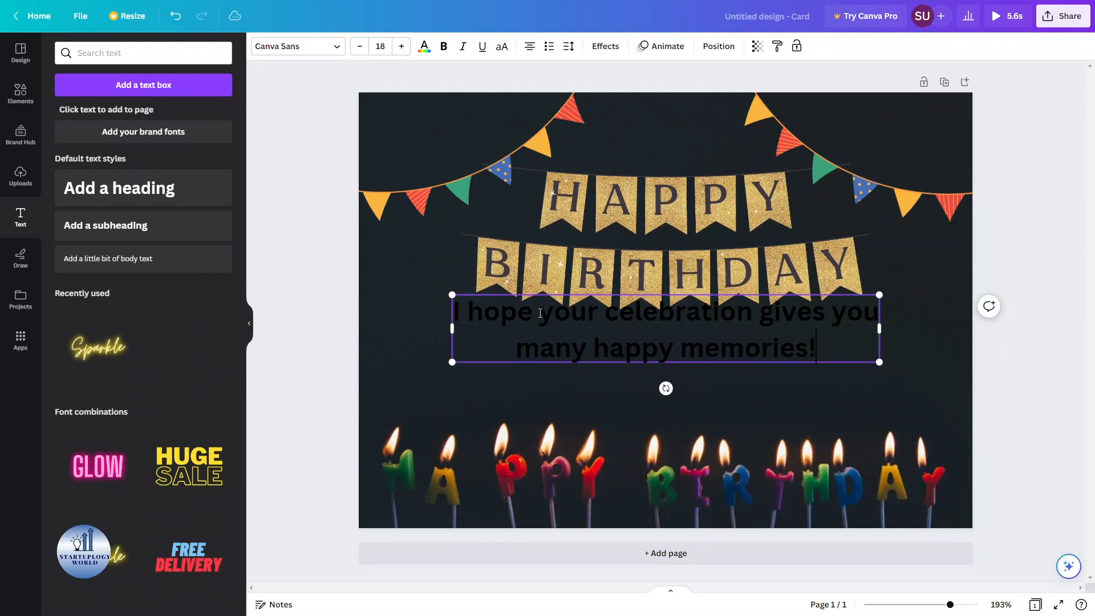
pyautogui.click(1038, 299)
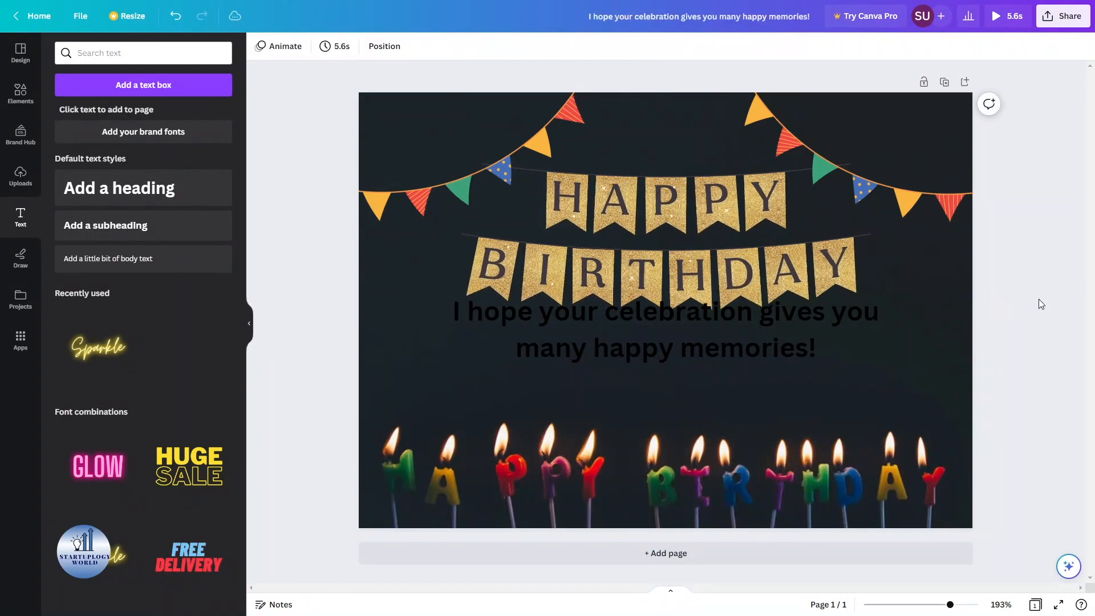
pyautogui.moveTo(701, 314); pyautogui.dragTo(693, 343)
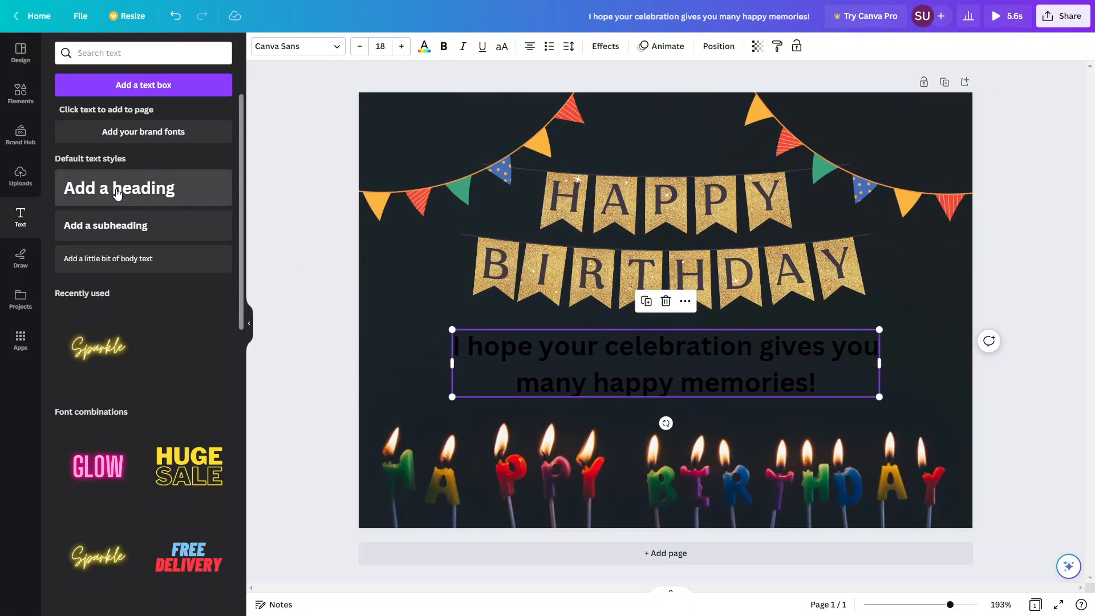
# Step: Color the celebration message with gold sampled from the pennant banner, then make the shade slightly darker
pyautogui.click(424, 46)
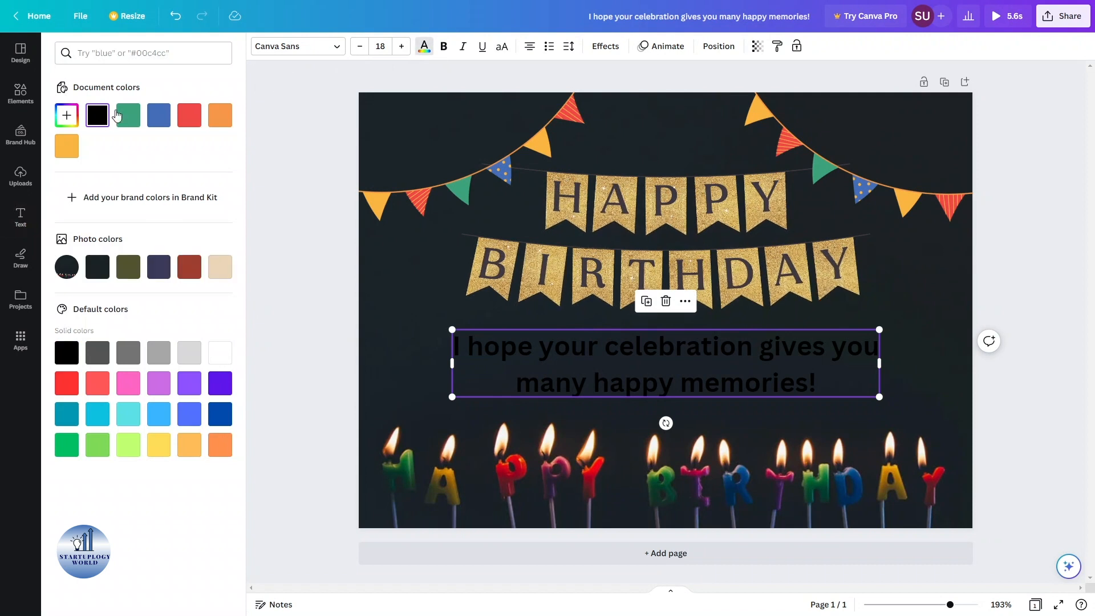
pyautogui.click(67, 115)
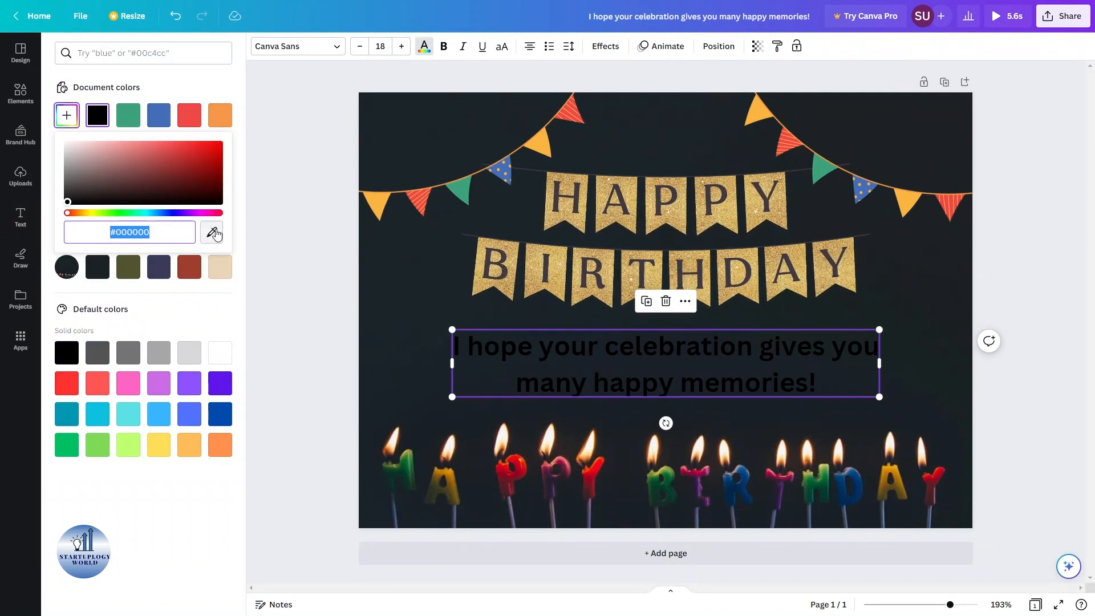
pyautogui.click(211, 232)
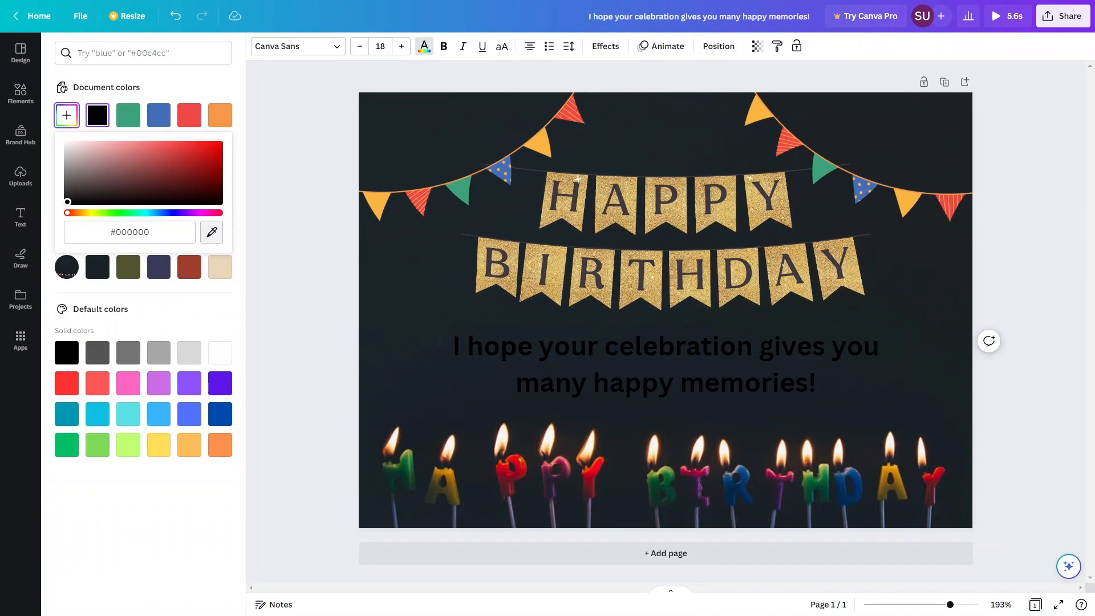
pyautogui.click(507, 265)
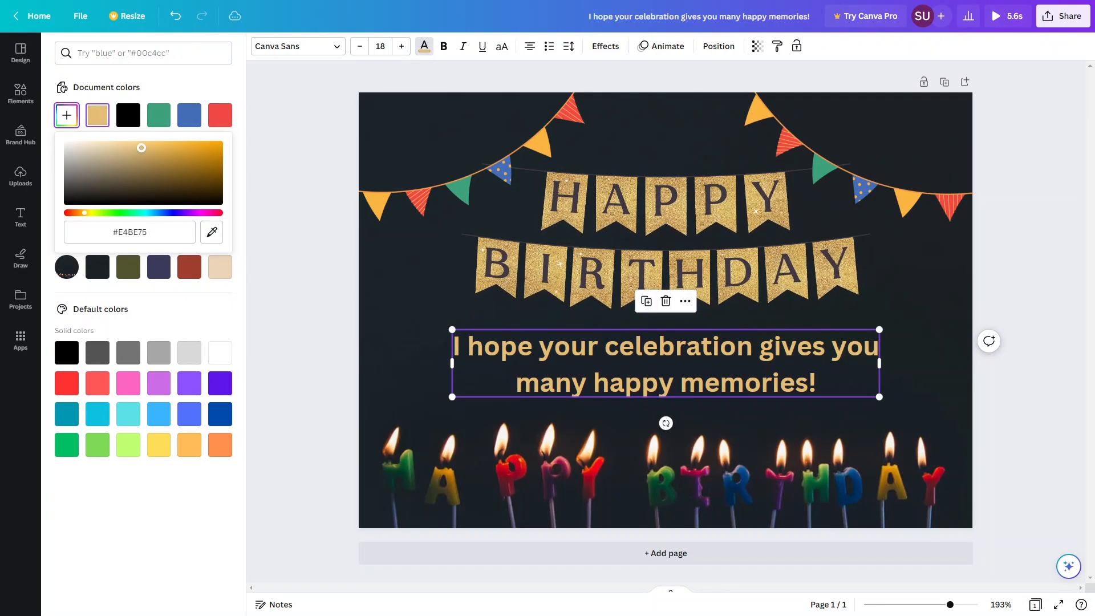
pyautogui.moveTo(153, 144); pyautogui.dragTo(151, 150)
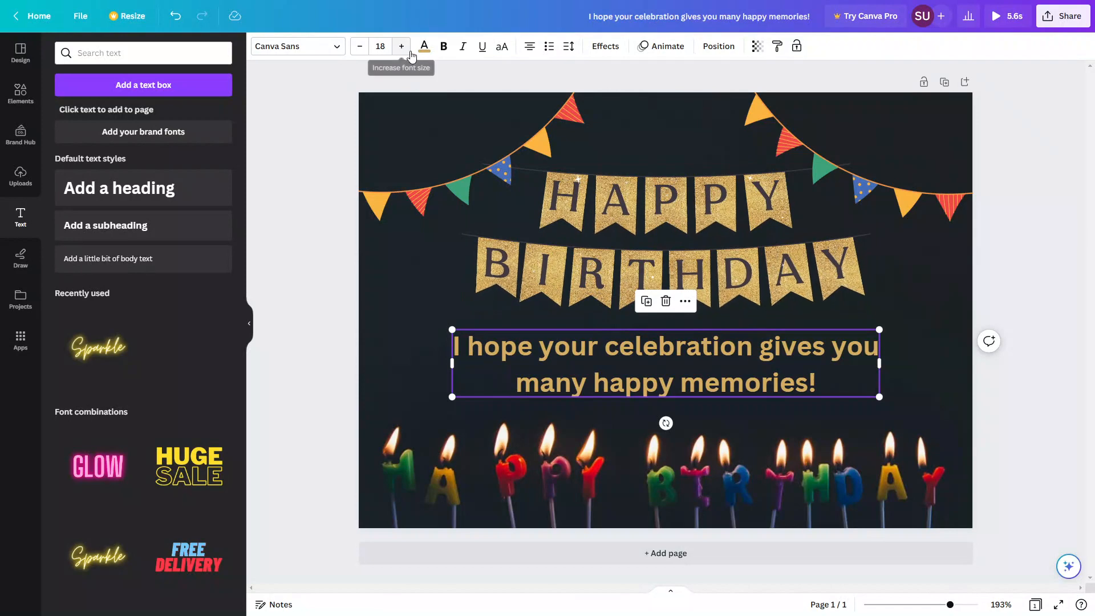
# Step: Change the celebration message's font to Alice and remove its bold formatting
pyautogui.click(314, 45)
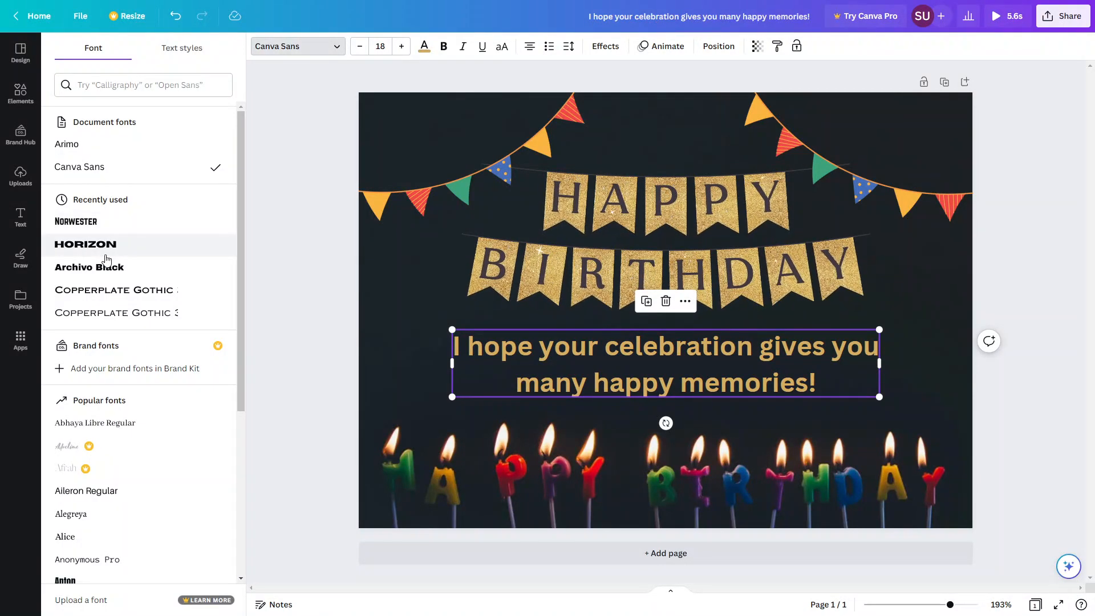
pyautogui.click(67, 535)
pyautogui.click(294, 274)
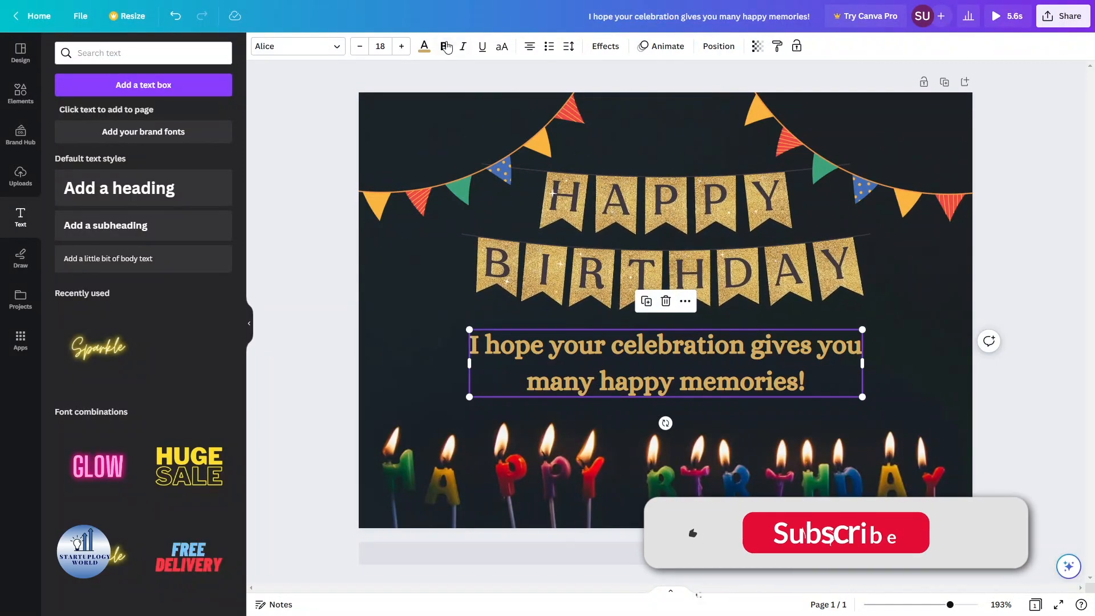
pyautogui.click(439, 46)
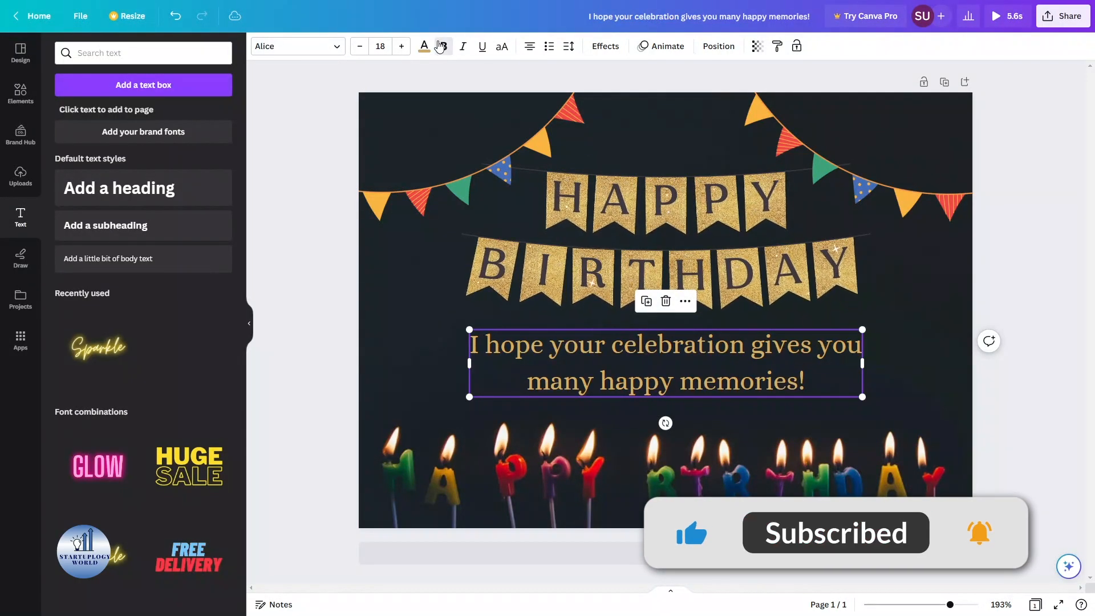
pyautogui.click(289, 133)
# Step: Shrink the celebration message to a font size of about 14.3, keeping it on two lines between the banner and candles
pyautogui.click(594, 345)
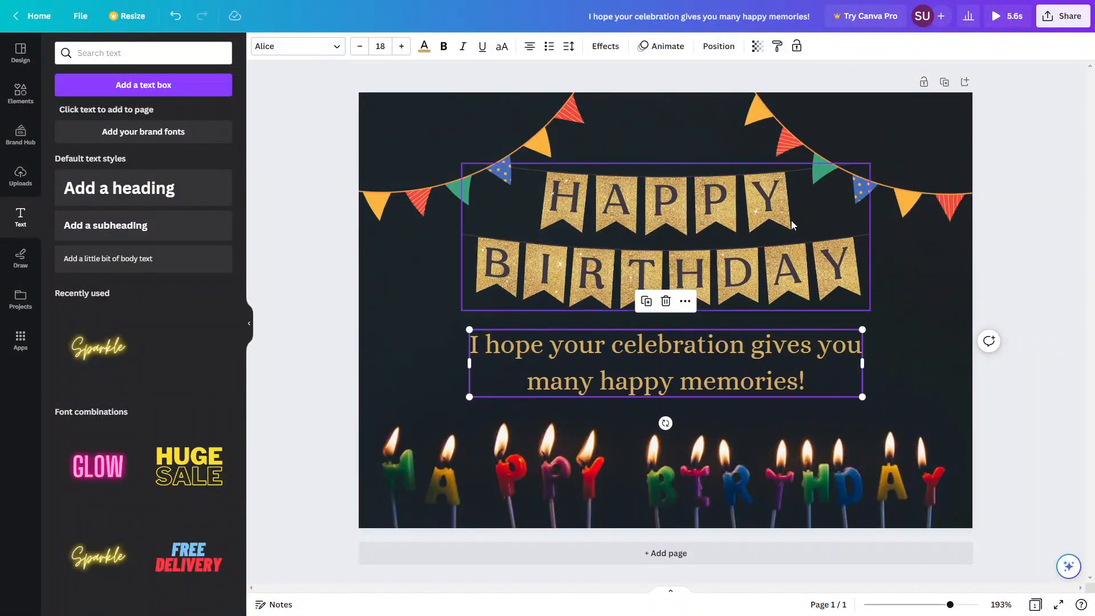
pyautogui.moveTo(863, 330); pyautogui.dragTo(822, 336)
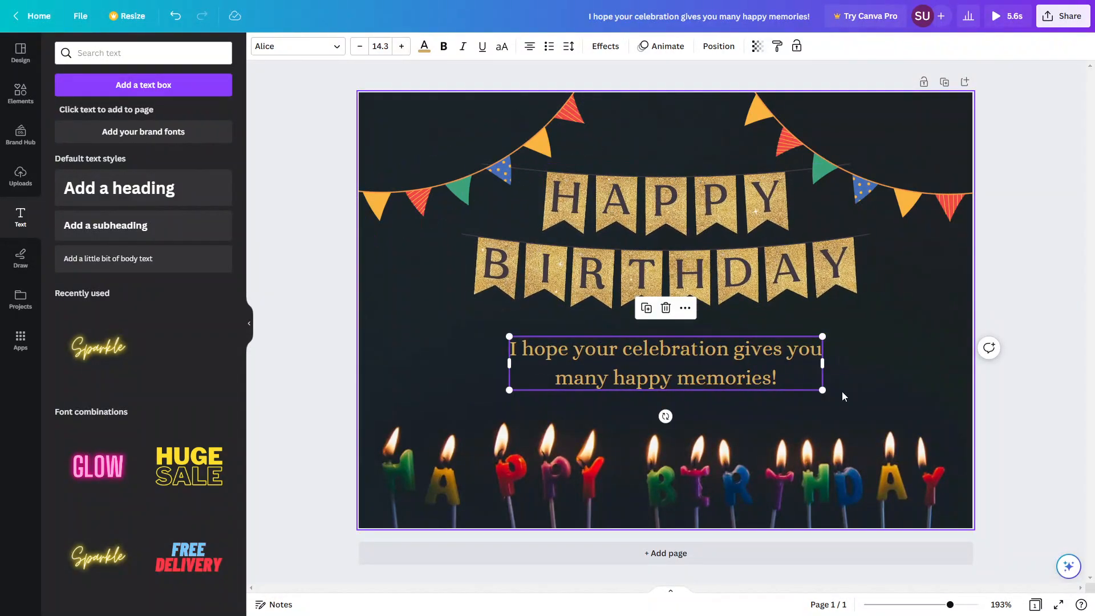
pyautogui.click(303, 245)
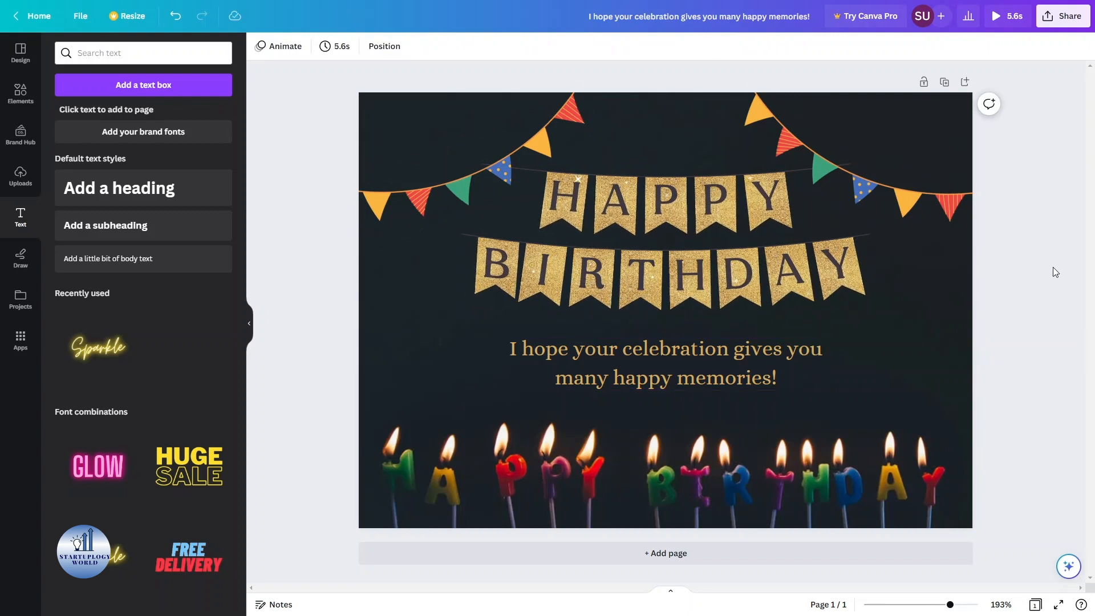
pyautogui.click(685, 356)
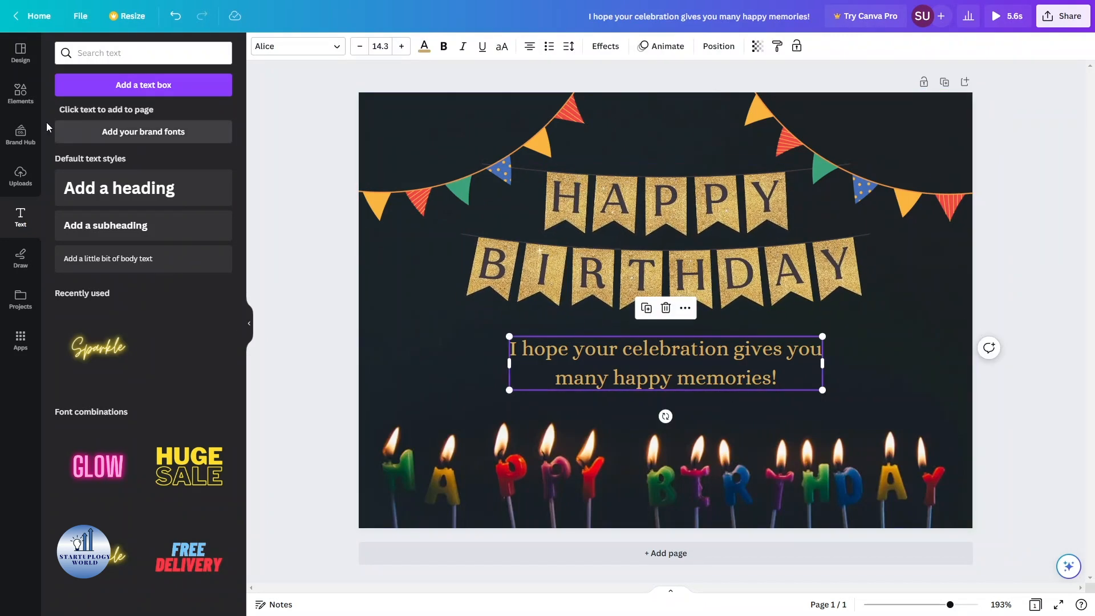
# Step: Clear the previous elements search and look up Birthday within the graphics only
pyautogui.click(23, 94)
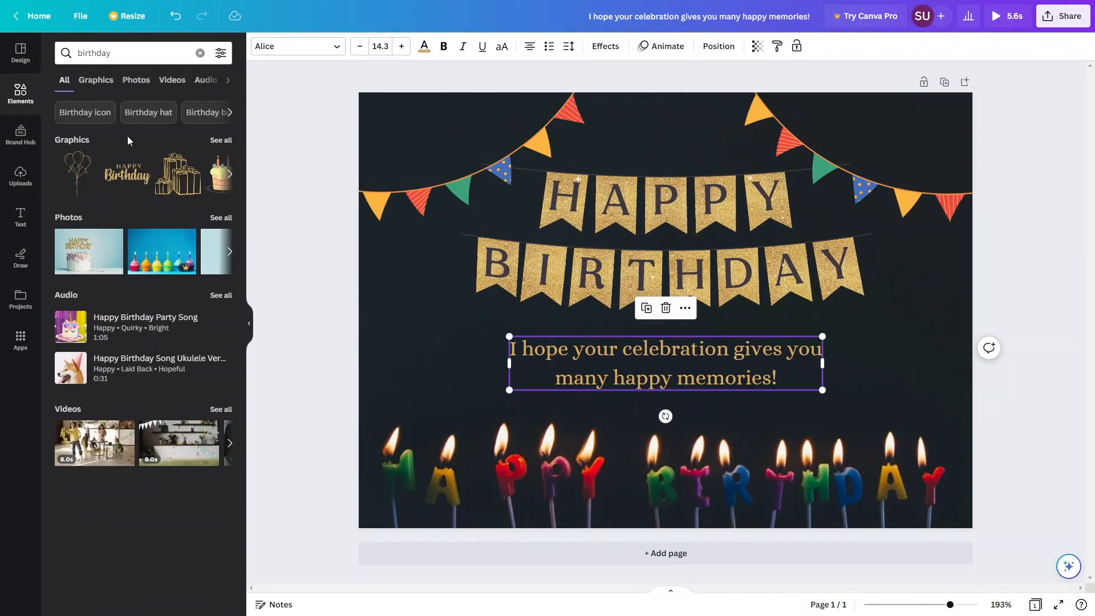
pyautogui.click(129, 51)
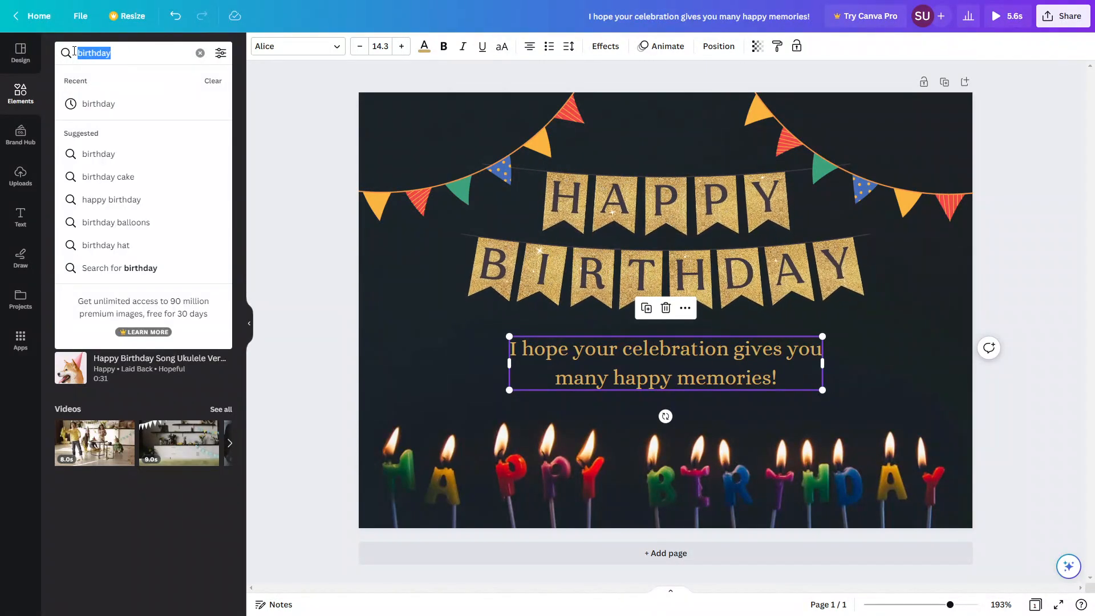
pyautogui.press('BackSpace')
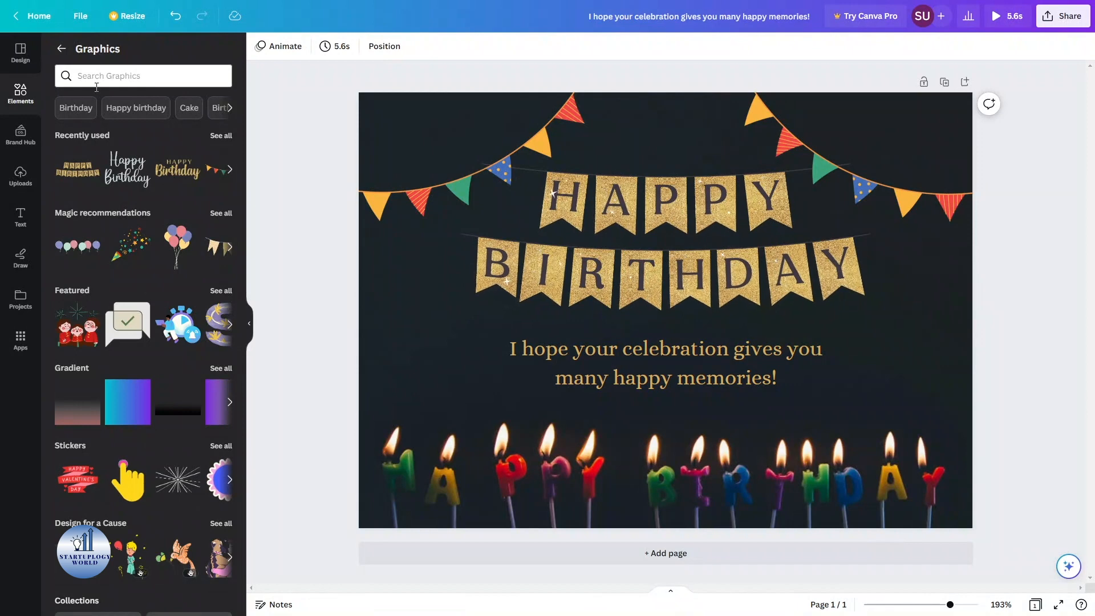
pyautogui.click(75, 108)
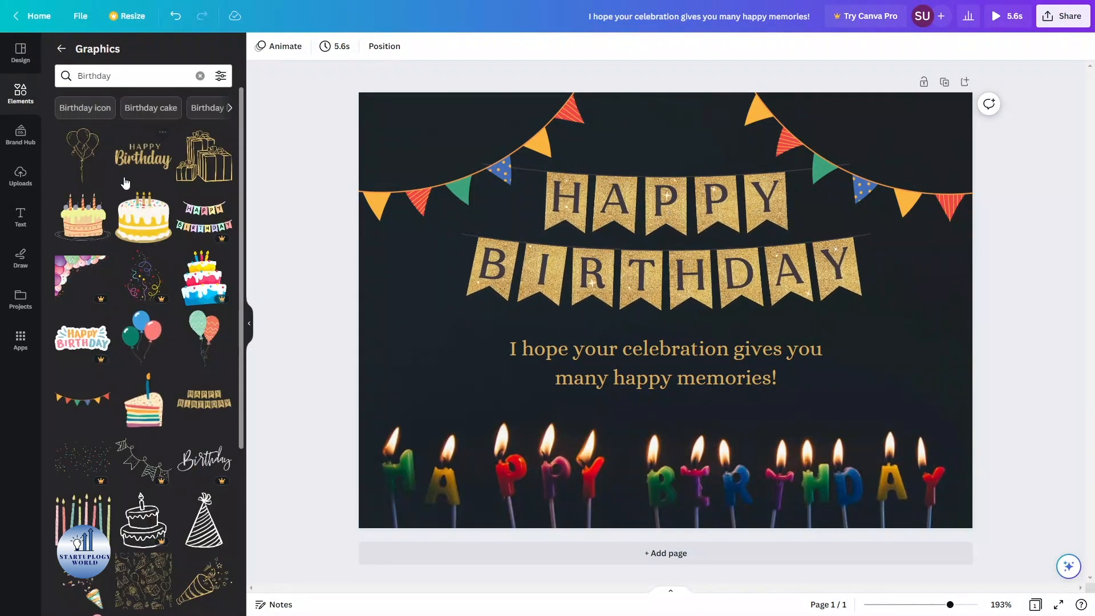
# Step: Add the multicolored balloon bunch with the red bow, then resize and place it over the left part of the card
pyautogui.scroll(-2, 139, 237)
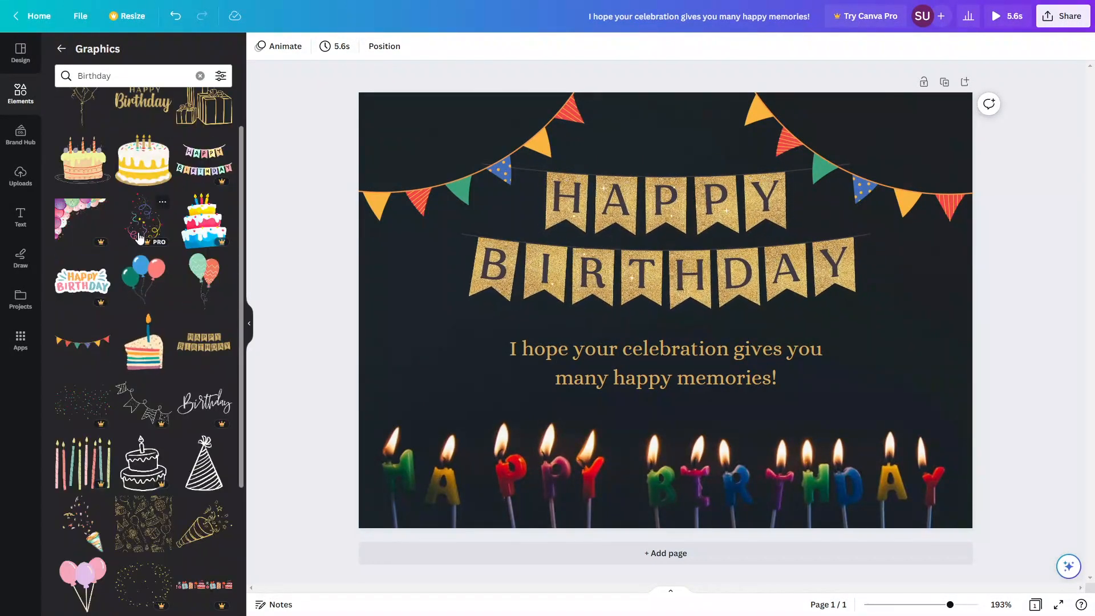
pyautogui.scroll(-8, 139, 237)
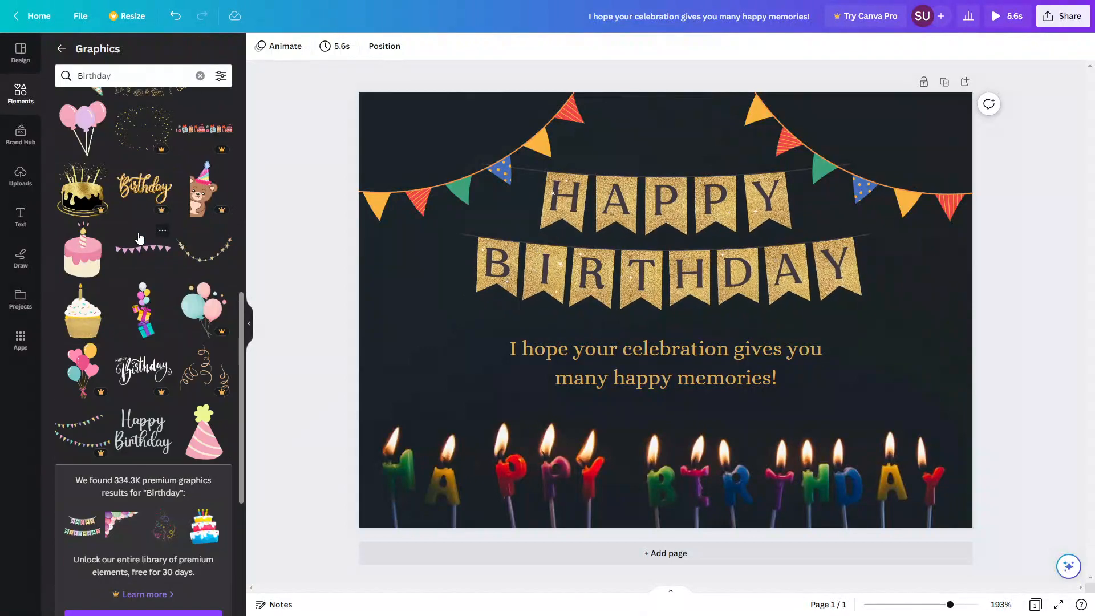
pyautogui.scroll(-10, 139, 236)
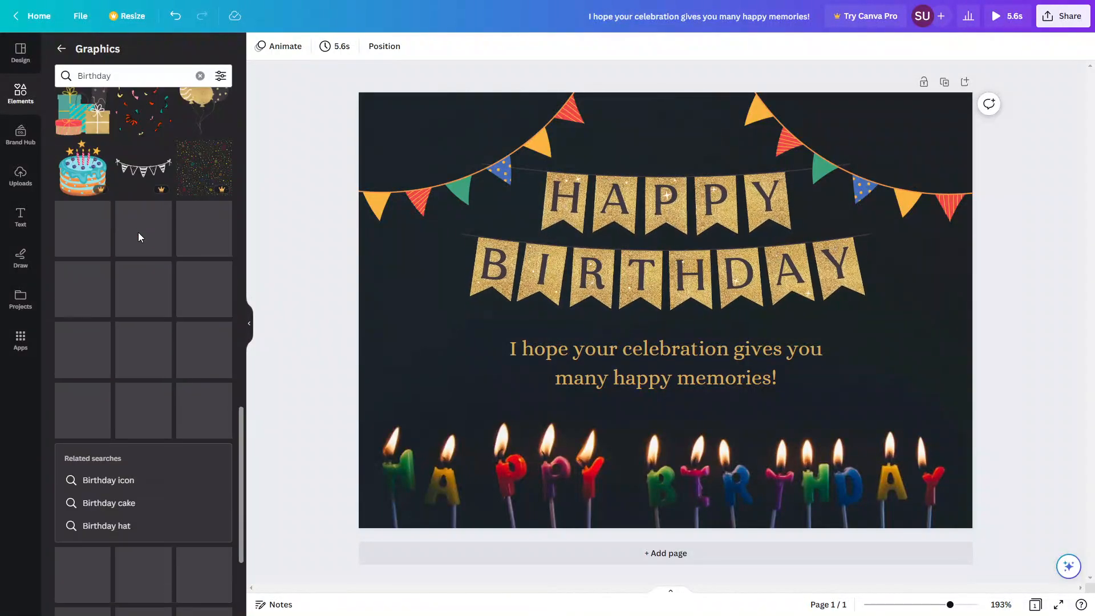
pyautogui.scroll(-10, 139, 237)
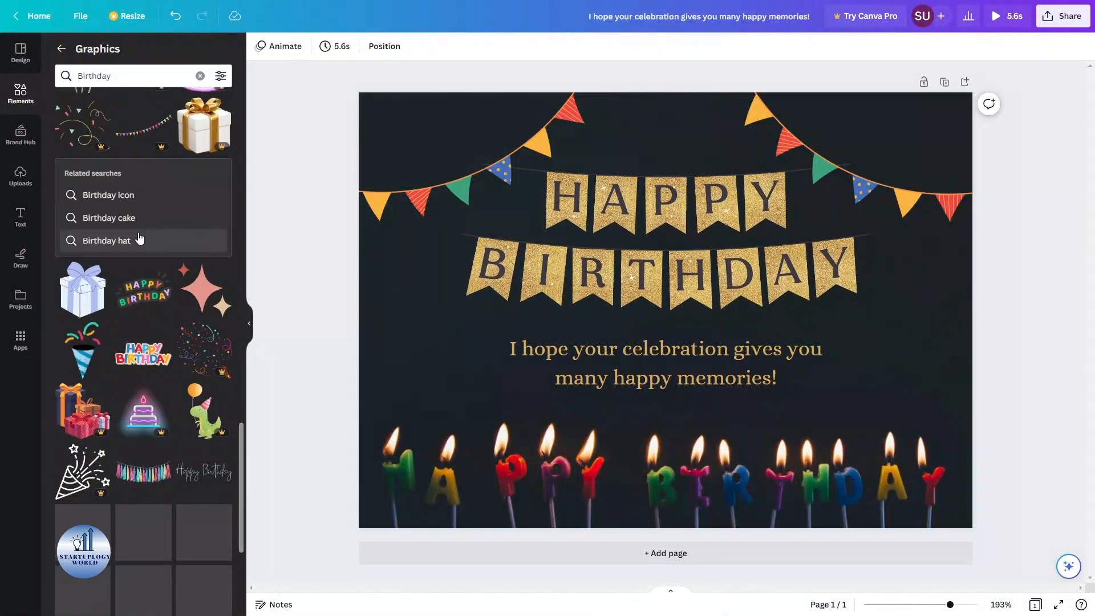
pyautogui.scroll(-4, 139, 238)
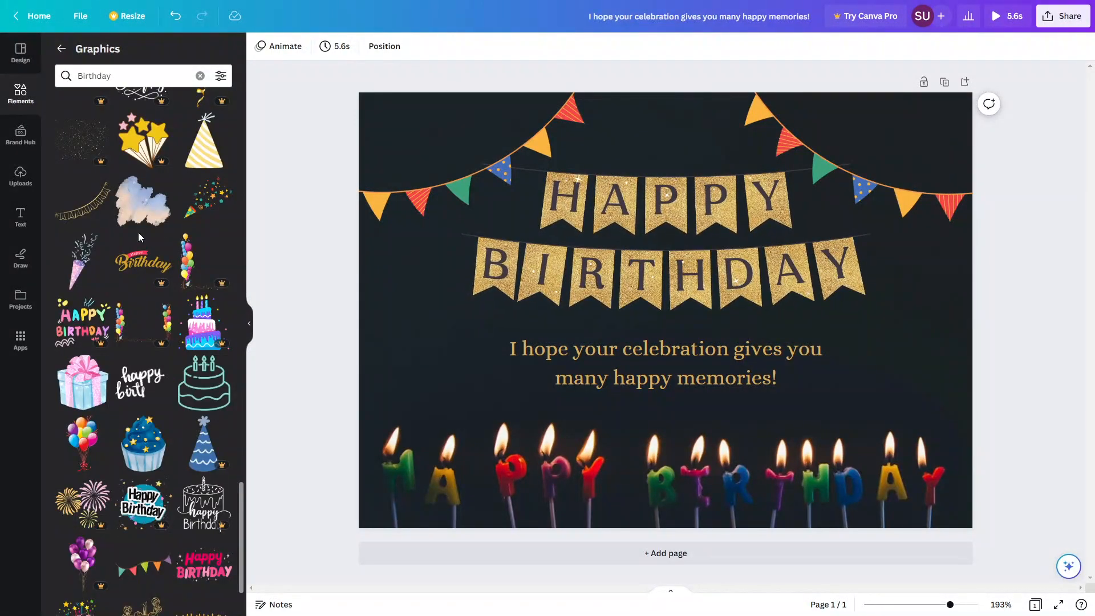
pyautogui.moveTo(72, 444); pyautogui.dragTo(400, 211)
pyautogui.moveTo(492, 331); pyautogui.dragTo(466, 276)
pyautogui.moveTo(562, 131); pyautogui.dragTo(510, 221)
pyautogui.moveTo(415, 293); pyautogui.dragTo(440, 210)
# Step: Copy the balloon bunch and place the duplicate at the same height on the right side of the card
pyautogui.rightClick(435, 229)
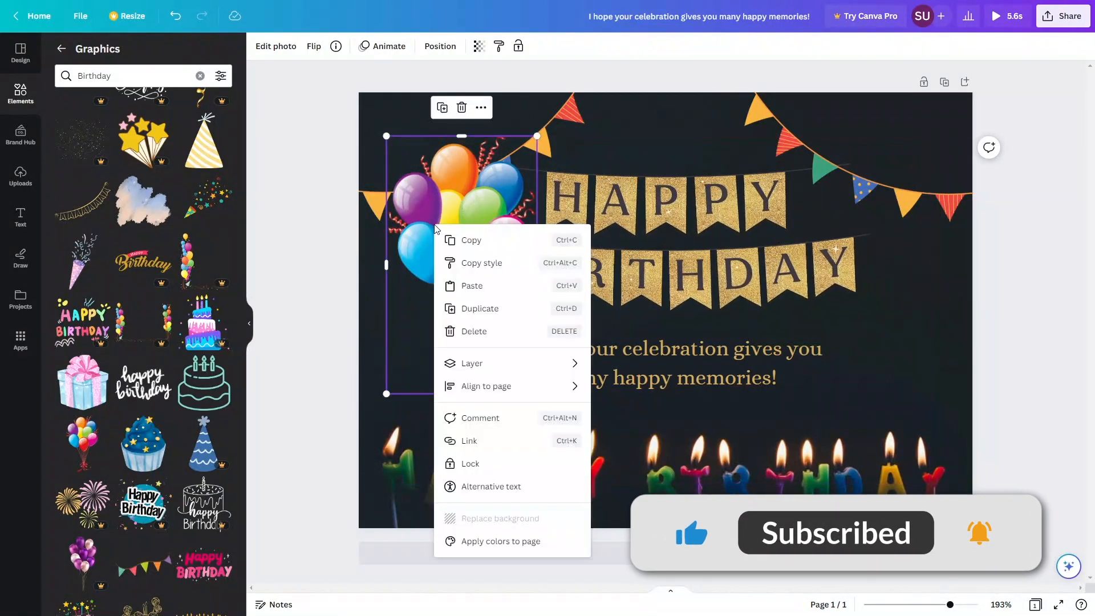
pyautogui.click(494, 235)
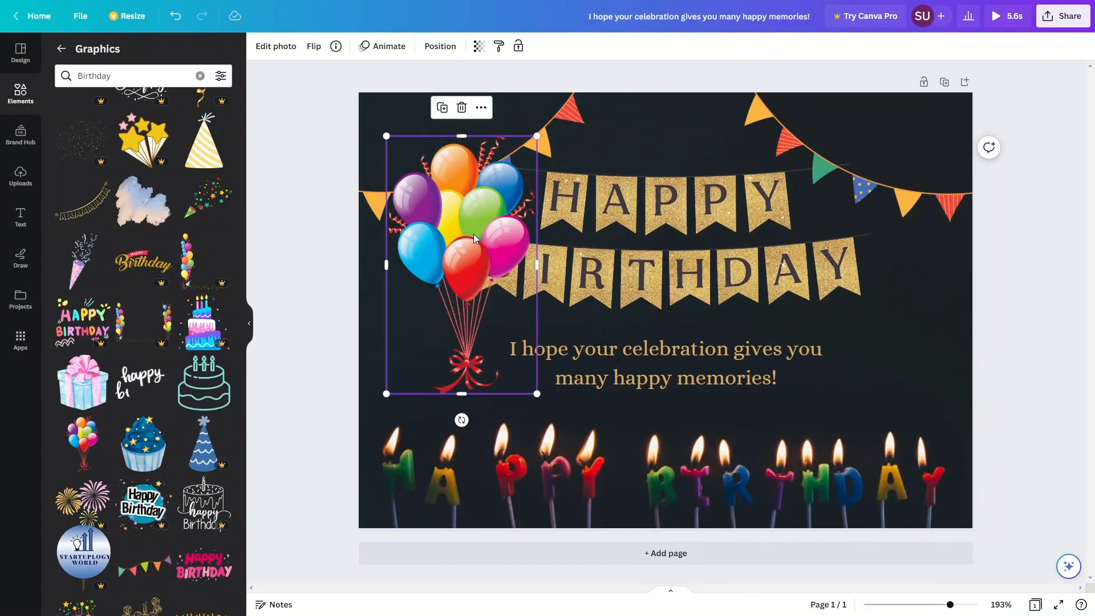
pyautogui.hotkey('ctrl', 'v')
pyautogui.moveTo(473, 234); pyautogui.dragTo(875, 238)
# Step: Select both balloon bunches and send them to the back, behind the bunting and pennant banner
pyautogui.keyDown('shift'); pyautogui.click(464, 248); pyautogui.keyUp('shift')
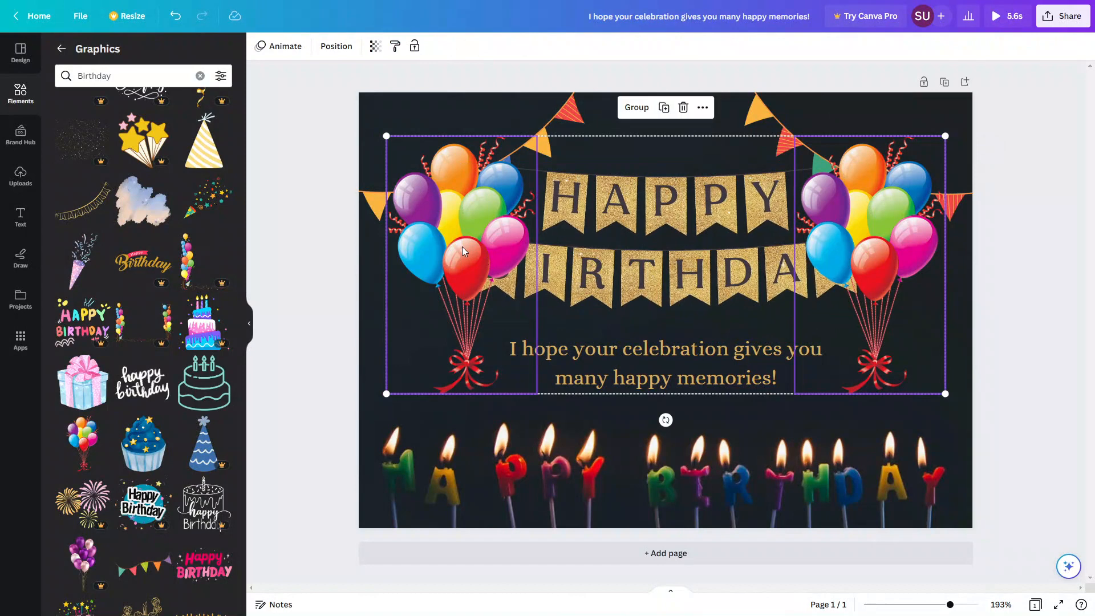
pyautogui.rightClick(462, 247)
pyautogui.moveTo(568, 392)
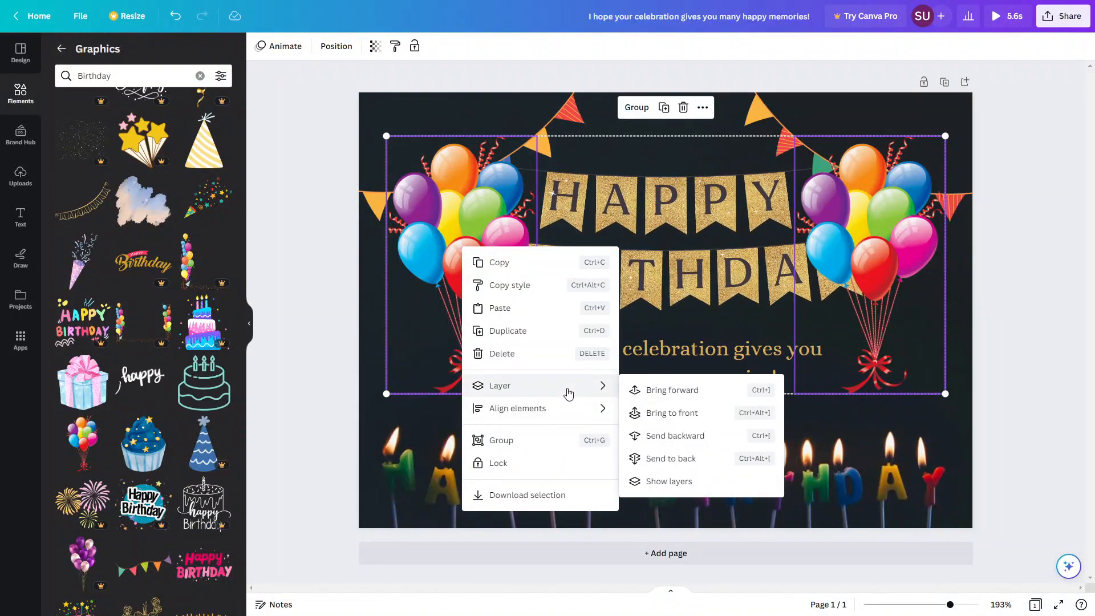
pyautogui.click(677, 459)
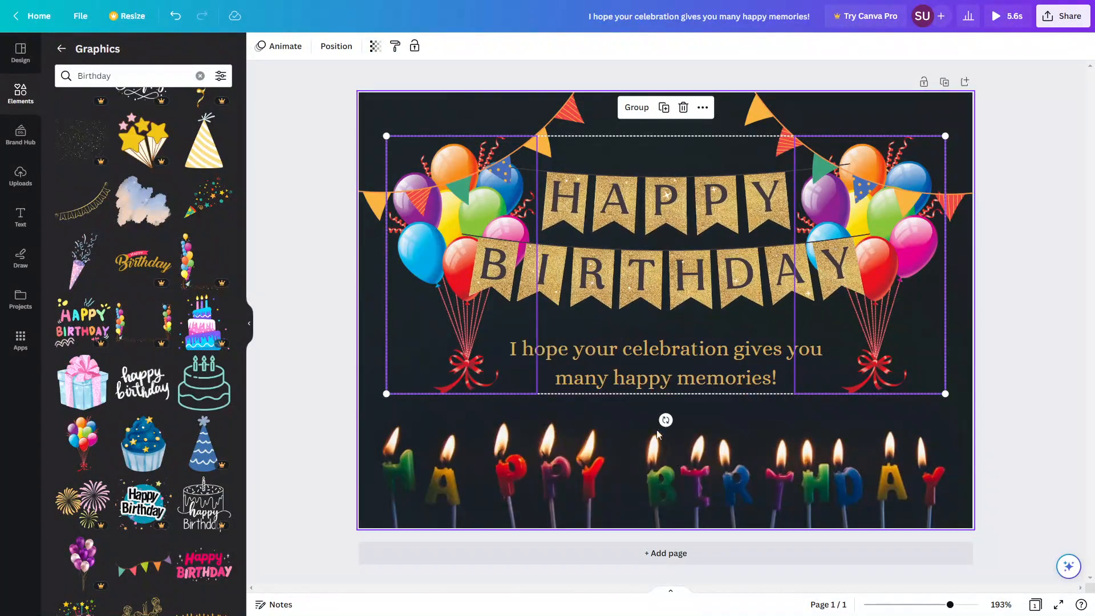
# Step: Fade both balloon bunches by setting their transparency to 17
pyautogui.click(423, 238)
pyautogui.keyDown('shift'); pyautogui.click(794, 246); pyautogui.keyUp('shift')
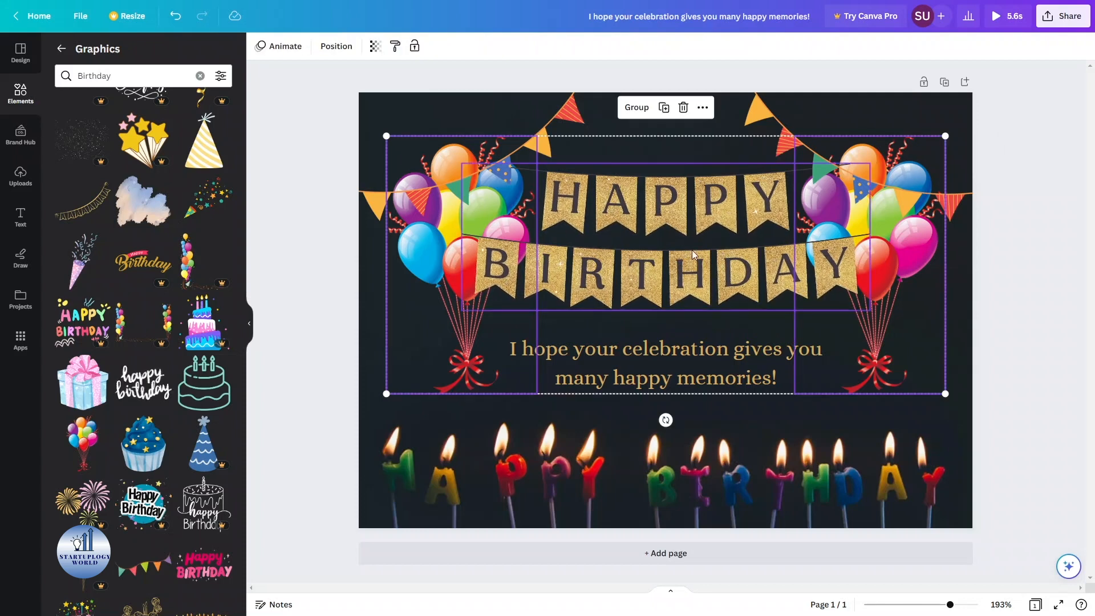
pyautogui.click(376, 49)
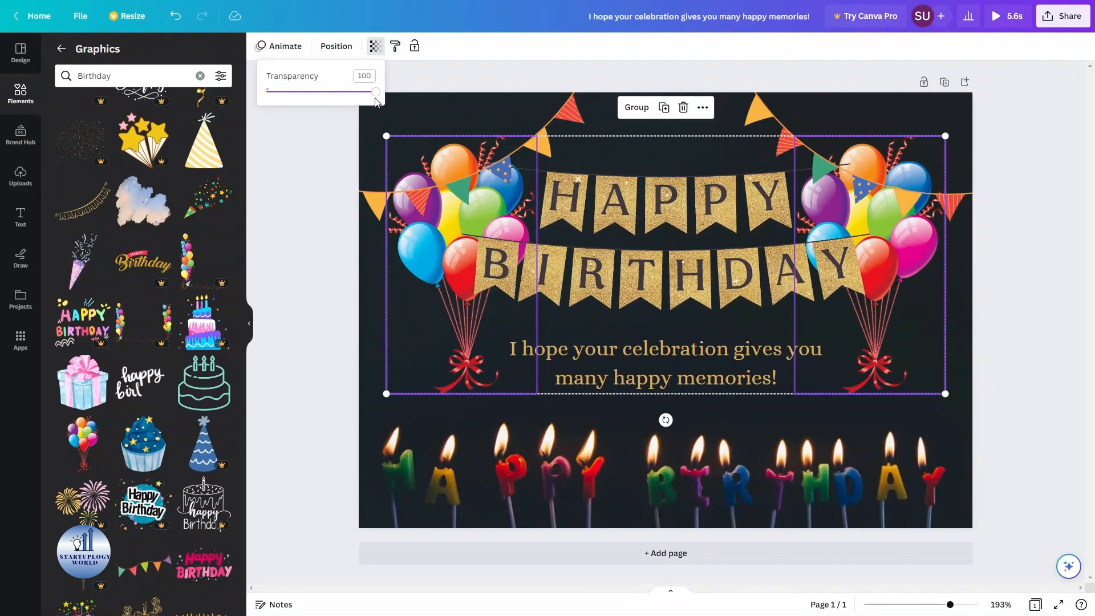
pyautogui.moveTo(377, 94); pyautogui.dragTo(286, 100)
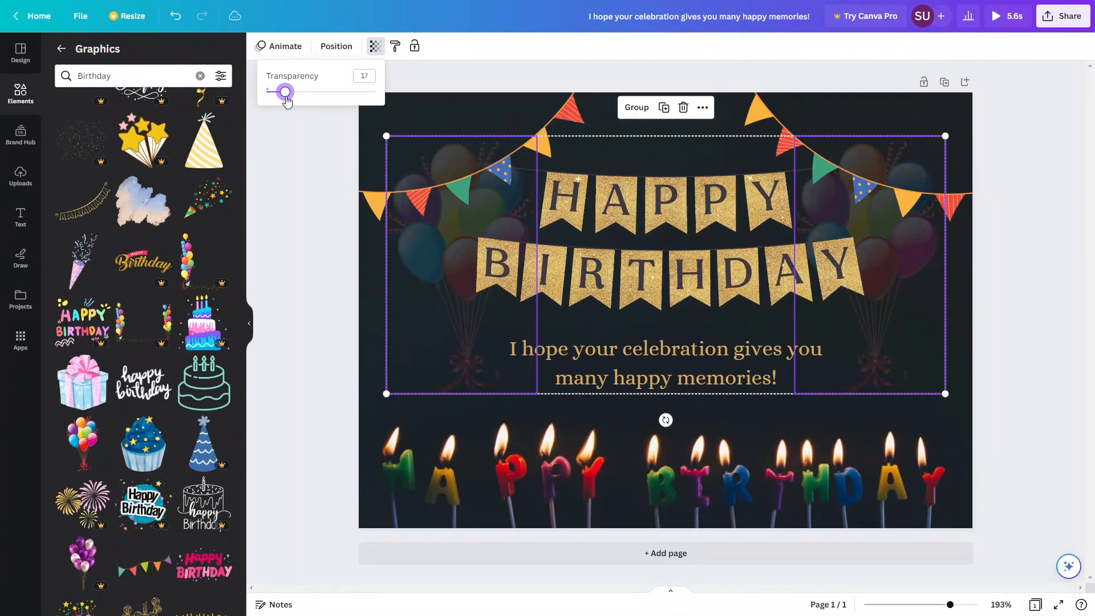
# Step: Move both balloon bunches down together so they flank the celebration message and their bows overlap the candles
pyautogui.click(797, 251)
pyautogui.moveTo(897, 250); pyautogui.dragTo(902, 335)
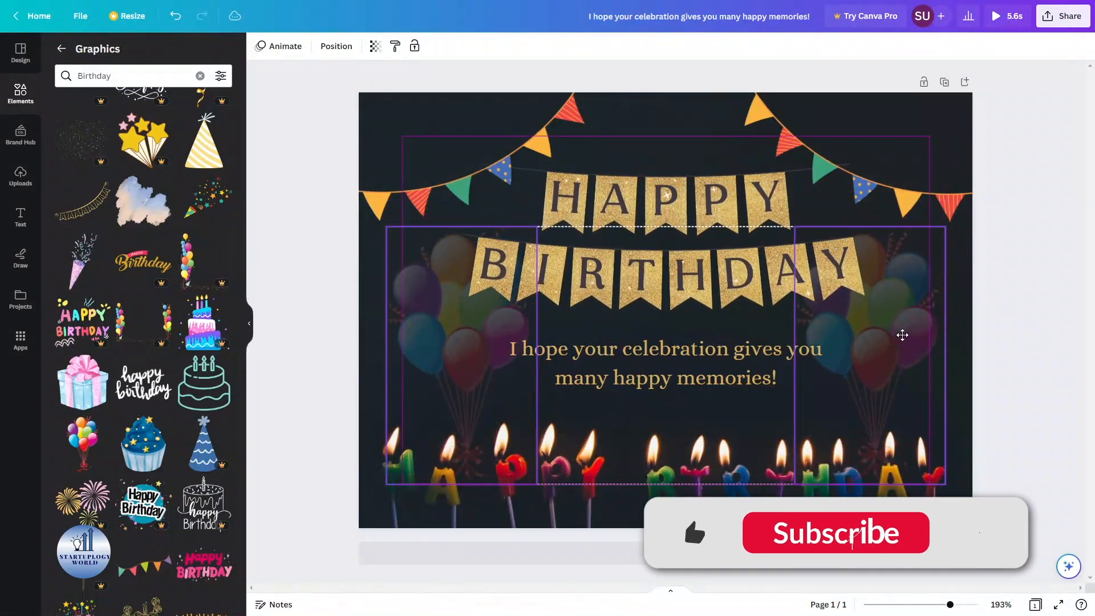
pyautogui.click(1019, 279)
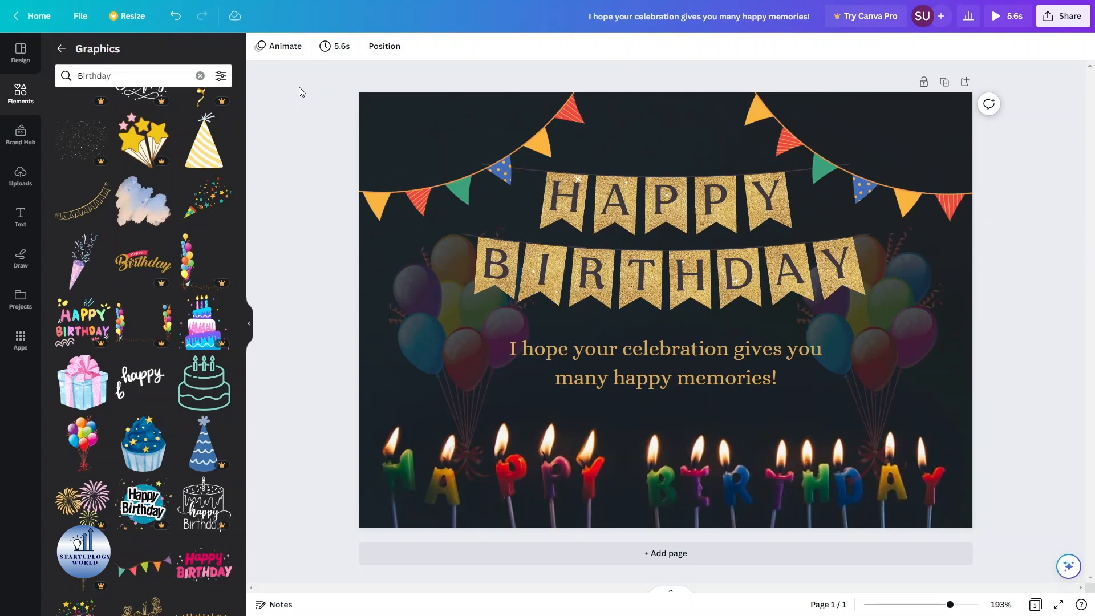
# Step: Download the card as a PDF Print file with the RGB color profile
pyautogui.click(76, 23)
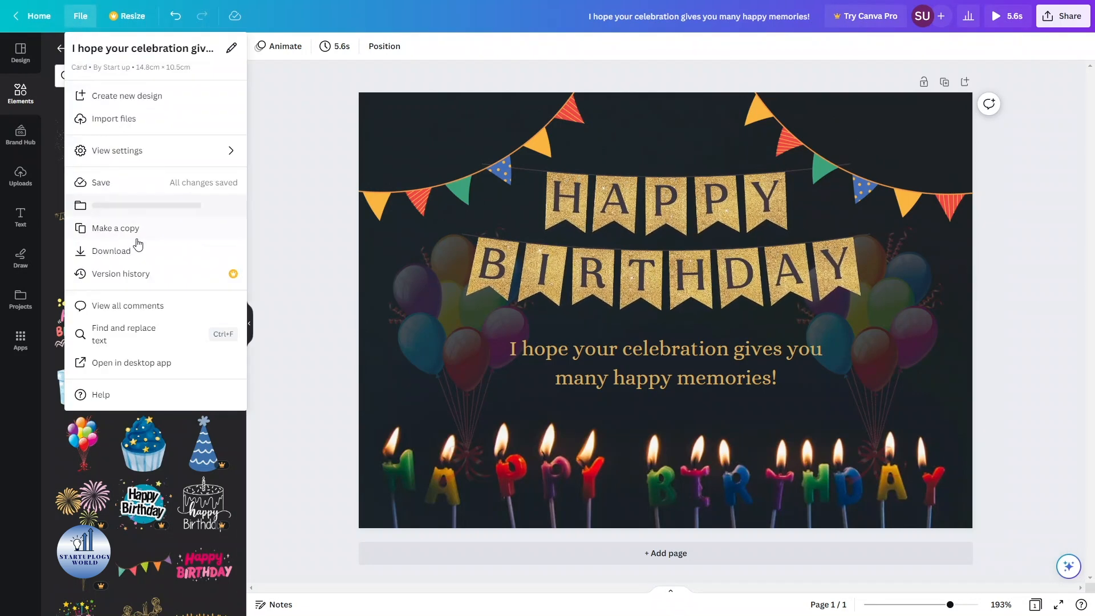
pyautogui.click(117, 260)
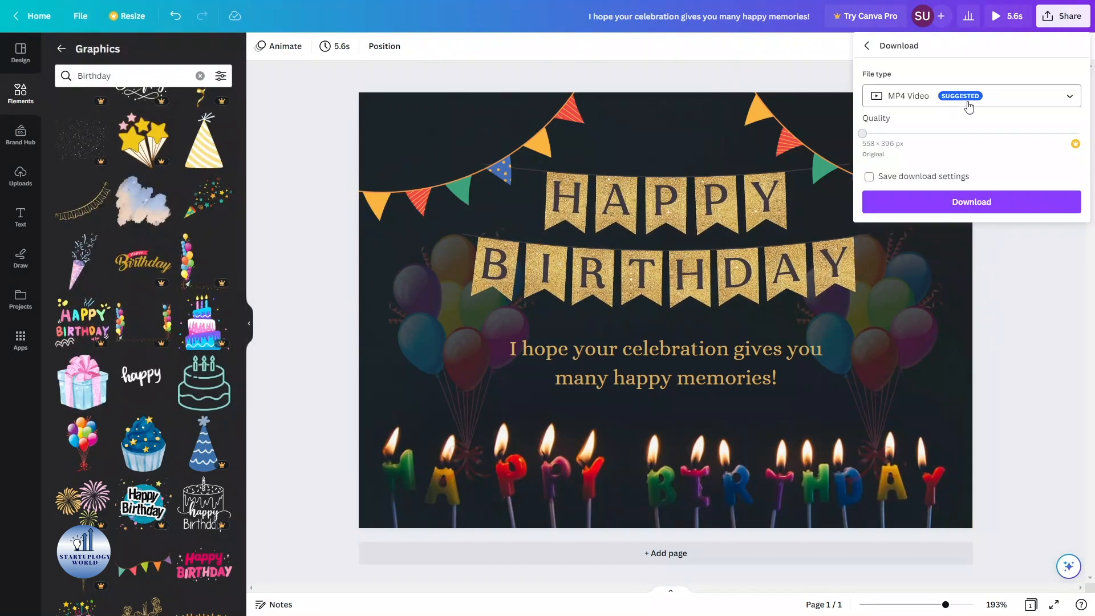
pyautogui.click(965, 100)
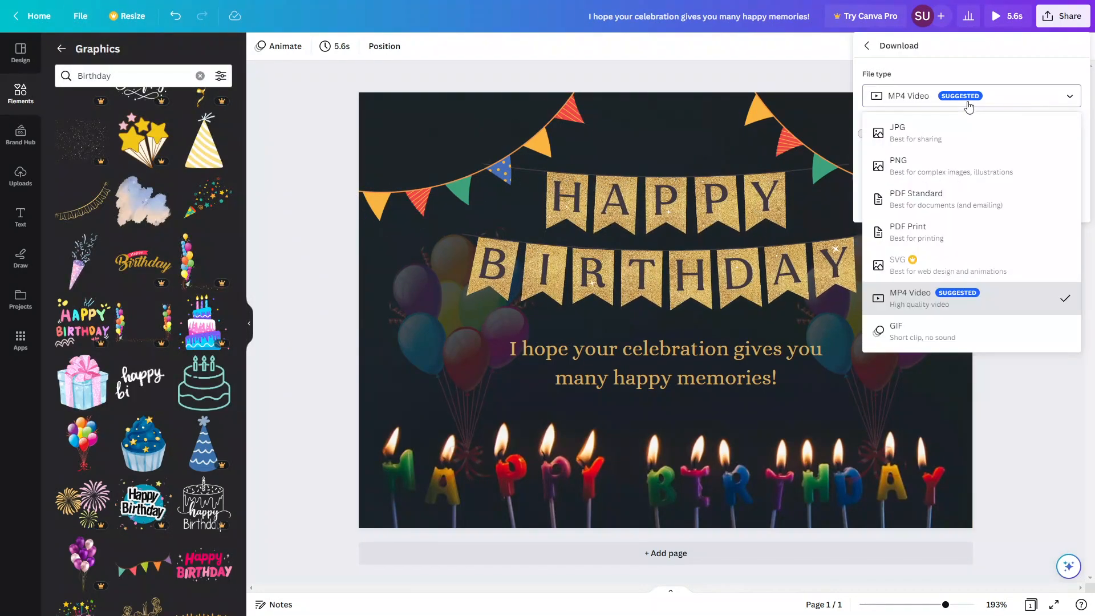
pyautogui.click(945, 243)
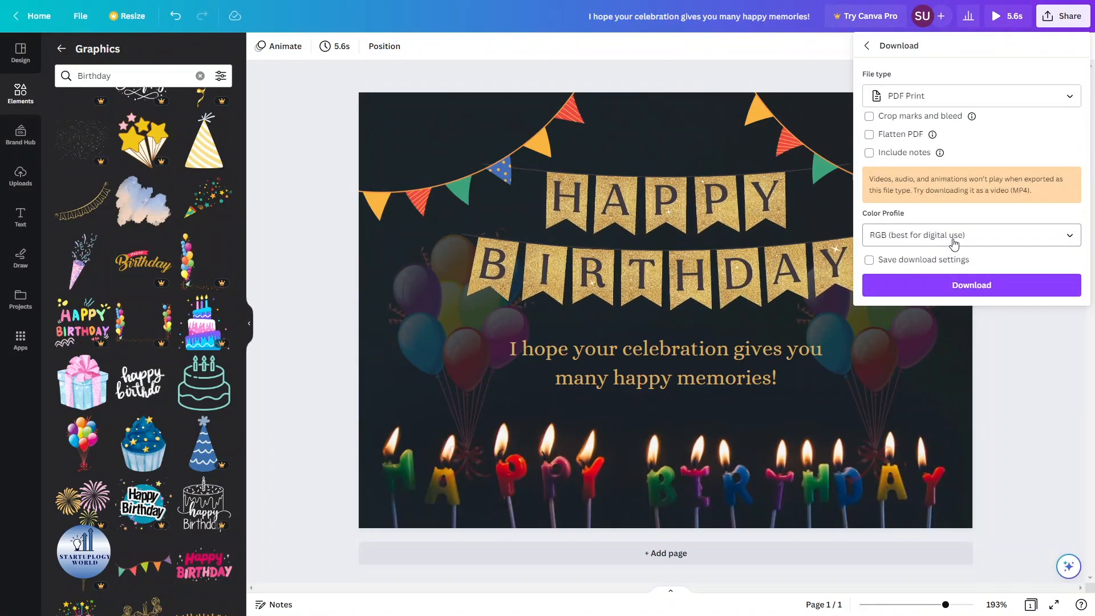
pyautogui.click(946, 284)
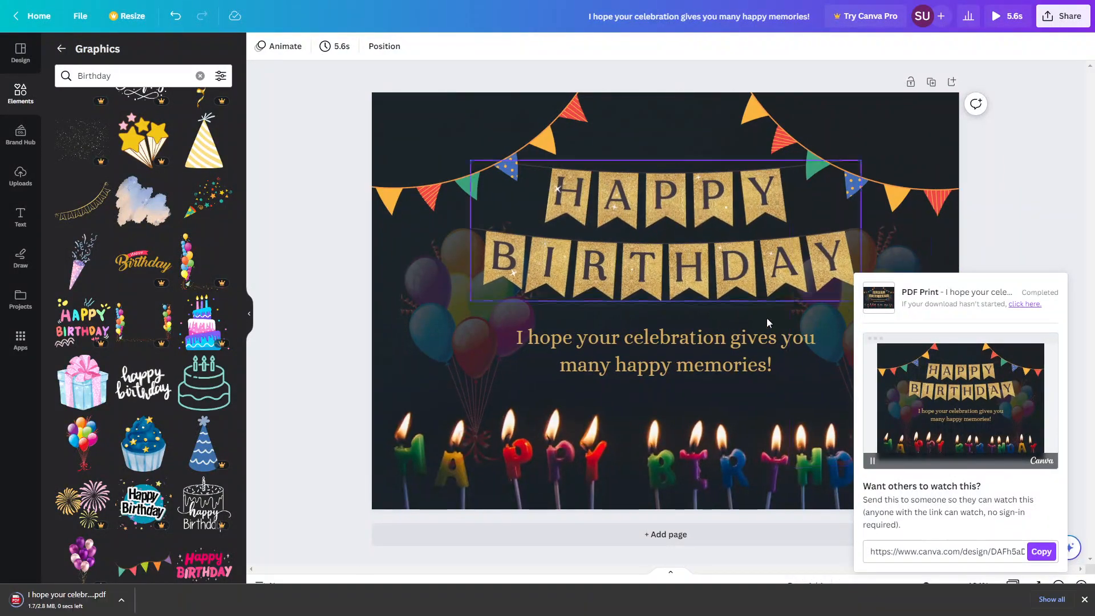
# Step: Open the downloaded PDF, inspect the card enlarged, and return to the design
pyautogui.click(57, 600)
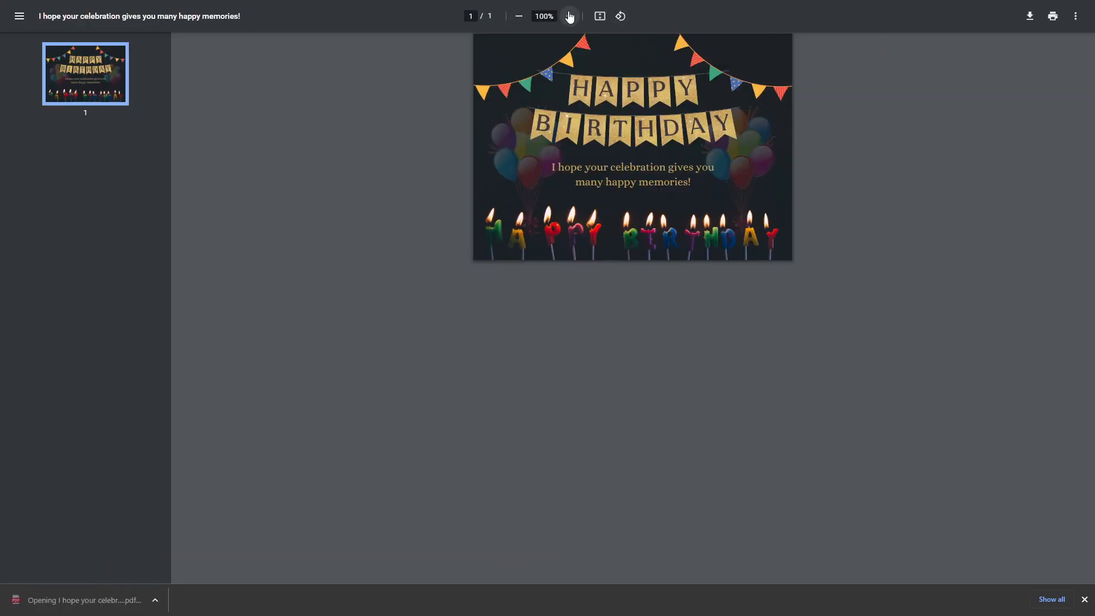
pyautogui.click(569, 16)
pyautogui.click(570, 16)
pyautogui.click(569, 16)
pyautogui.click(570, 16)
pyautogui.hotkey('ctrl', 'w')
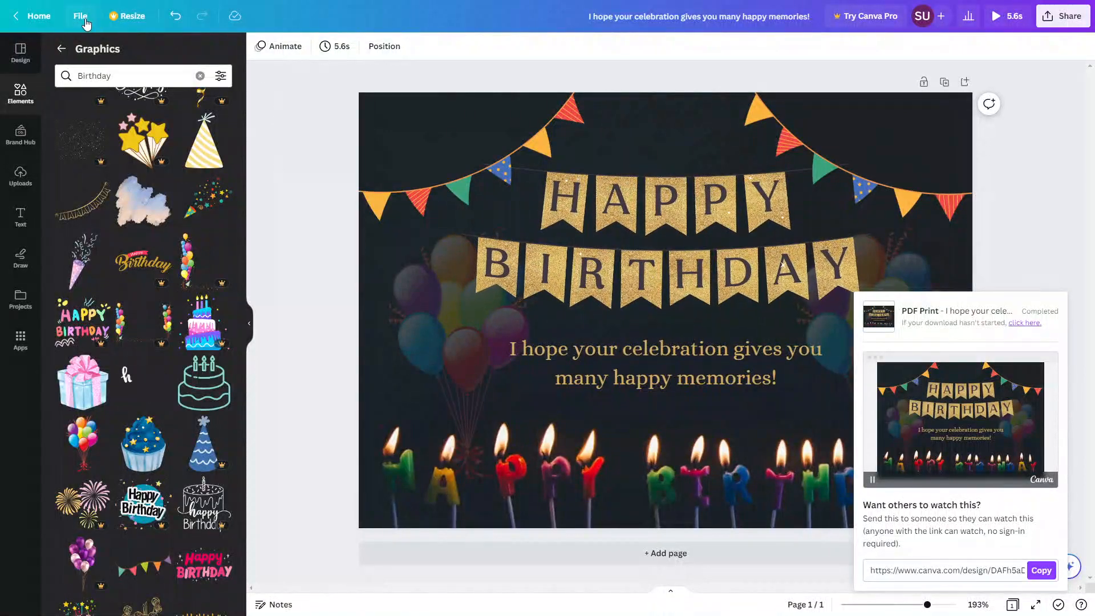
# Step: Download the card as a PNG image at size 1
pyautogui.click(86, 22)
pyautogui.click(112, 312)
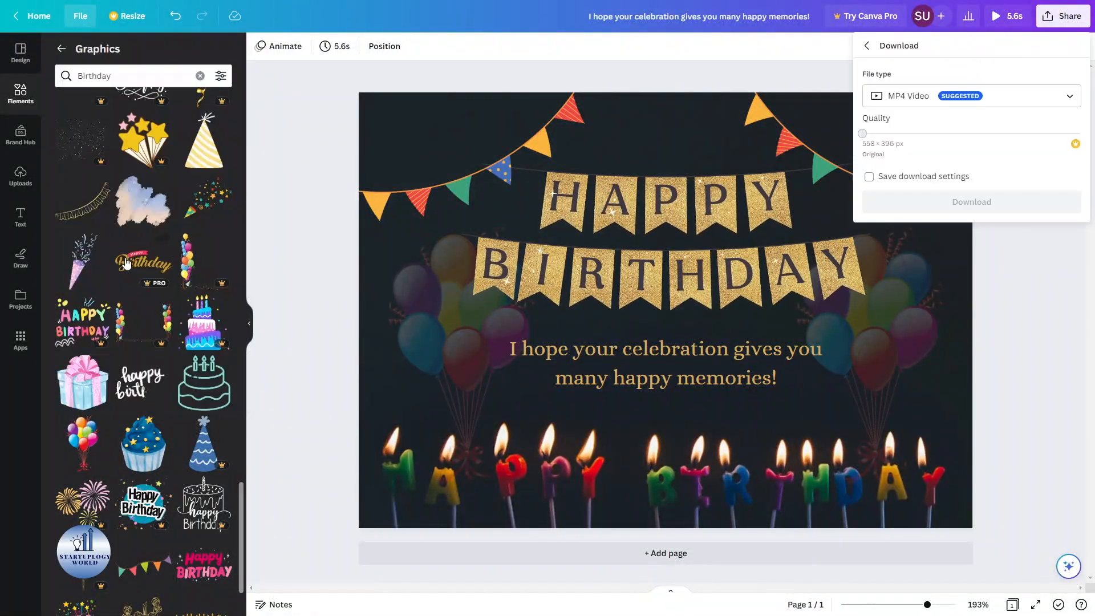
pyautogui.click(923, 105)
pyautogui.click(924, 169)
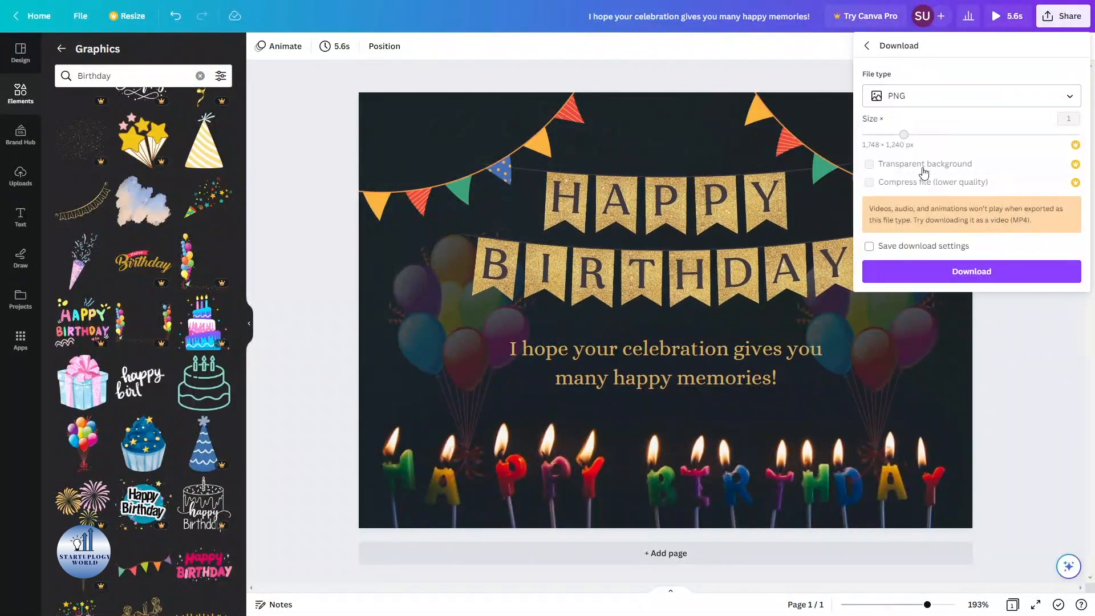
pyautogui.click(940, 273)
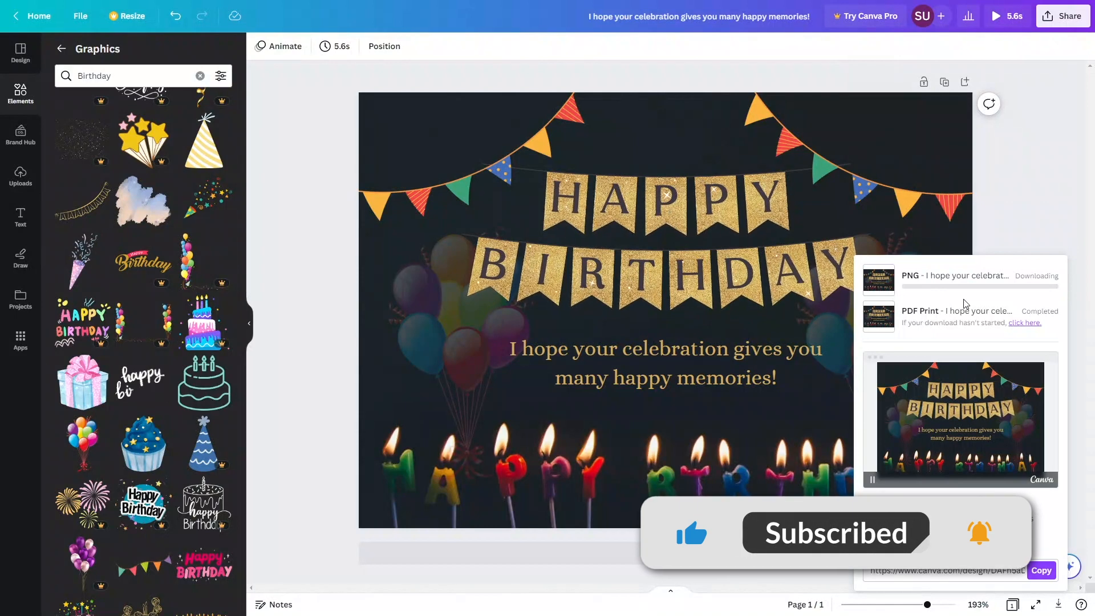